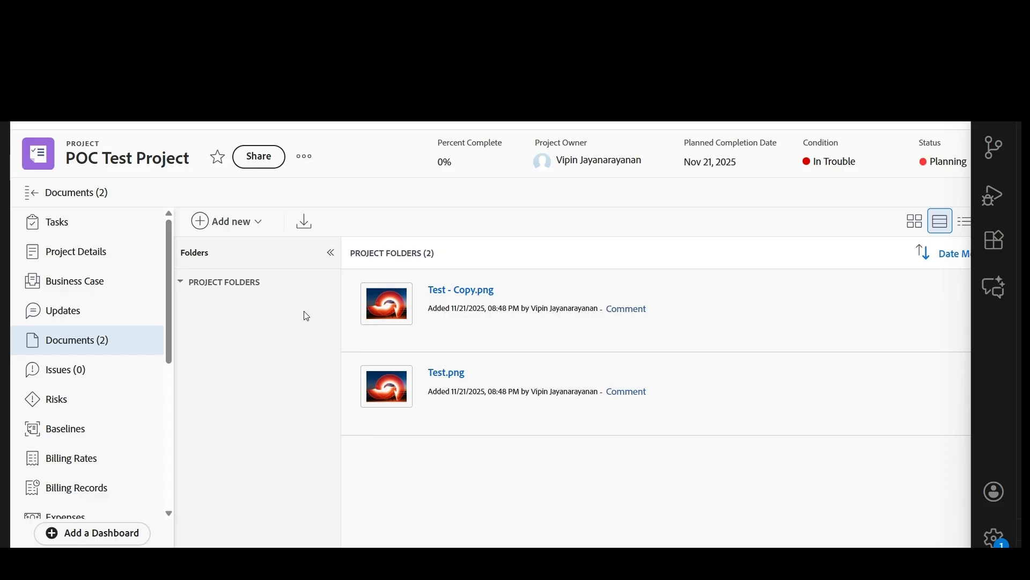
- Start an advanced proof for the Test.png document in POC Test Project
{"action": "mouse_move", "coordinate": [472, 385]}
{"action": "left_click", "coordinate": [560, 494]}
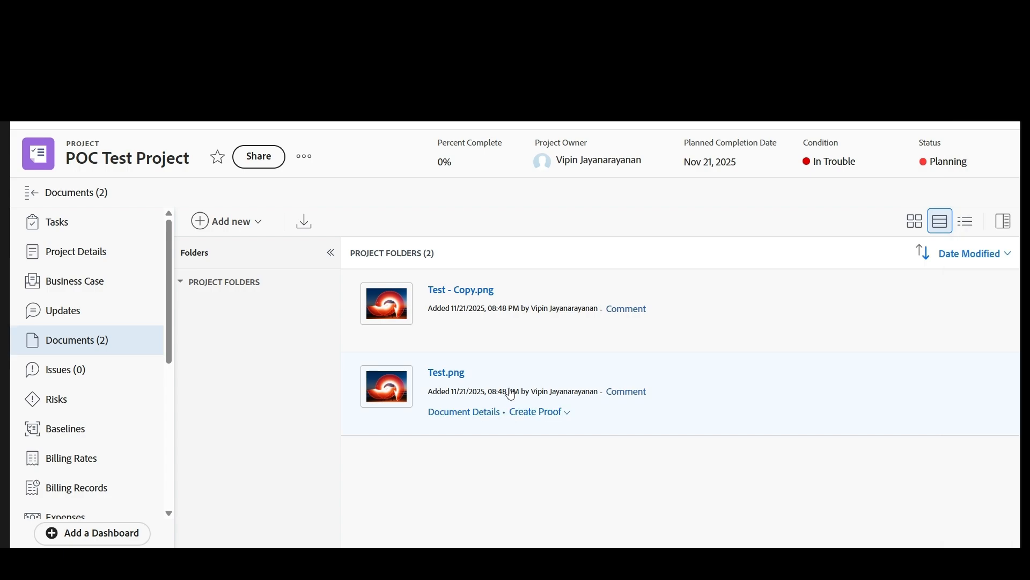
{"action": "left_click", "coordinate": [566, 415]}
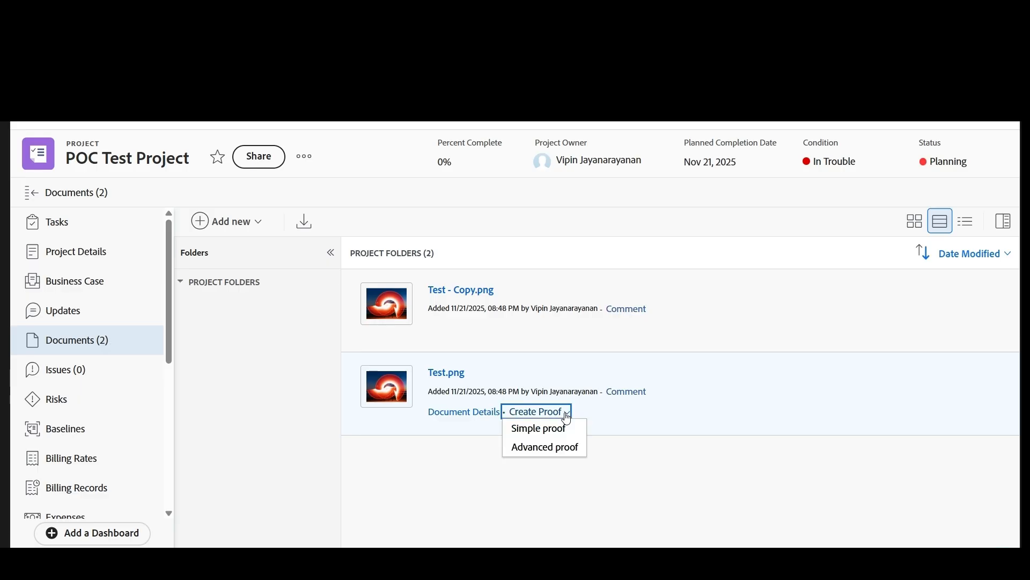
{"action": "left_click", "coordinate": [531, 449]}
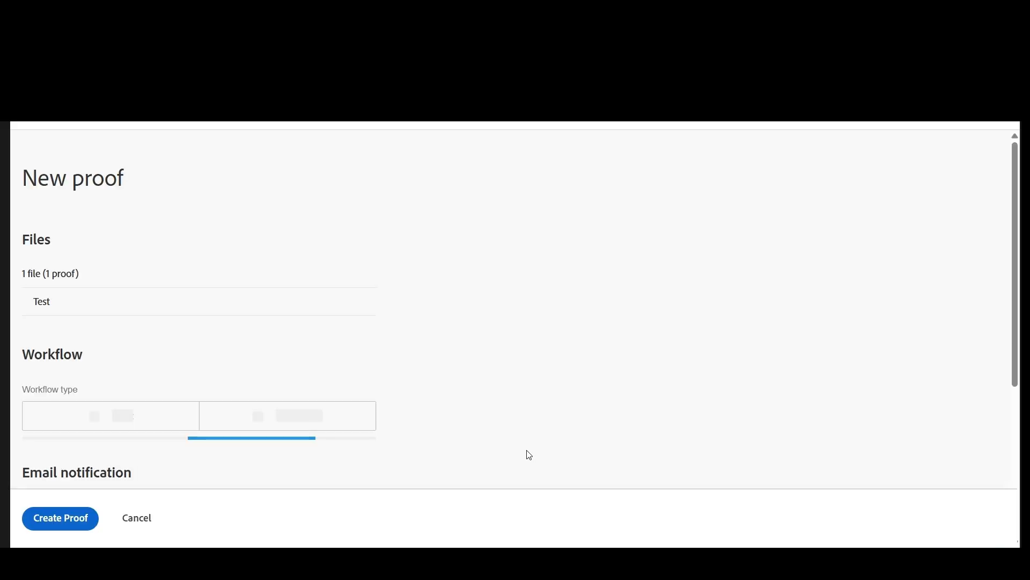
- Set the proof's workflow type to Automated and apply the project owner's test workflow template
{"action": "scroll", "coordinate": [578, 388], "scroll_direction": "down", "scroll_amount": 3}
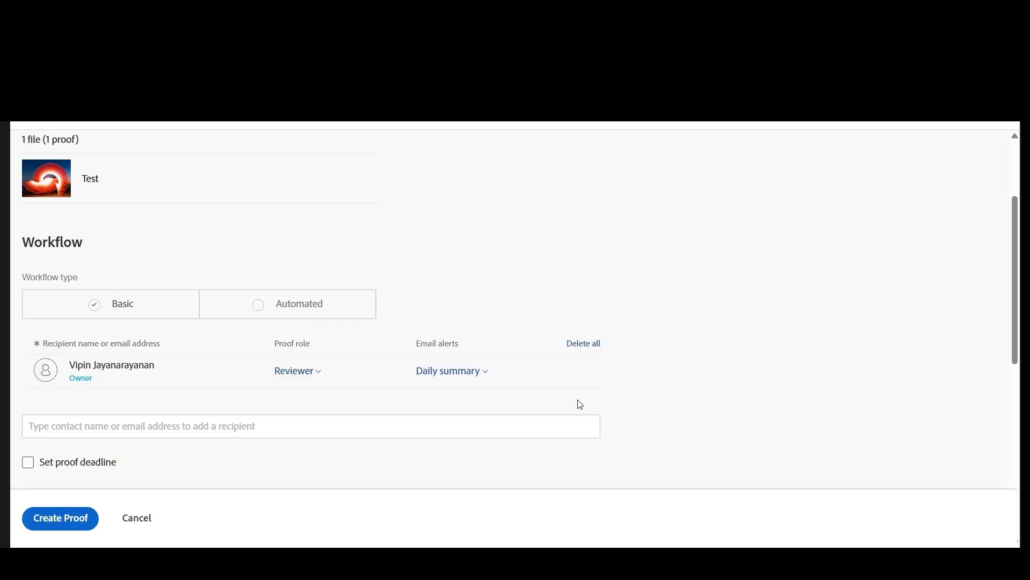
{"action": "left_click", "coordinate": [264, 311]}
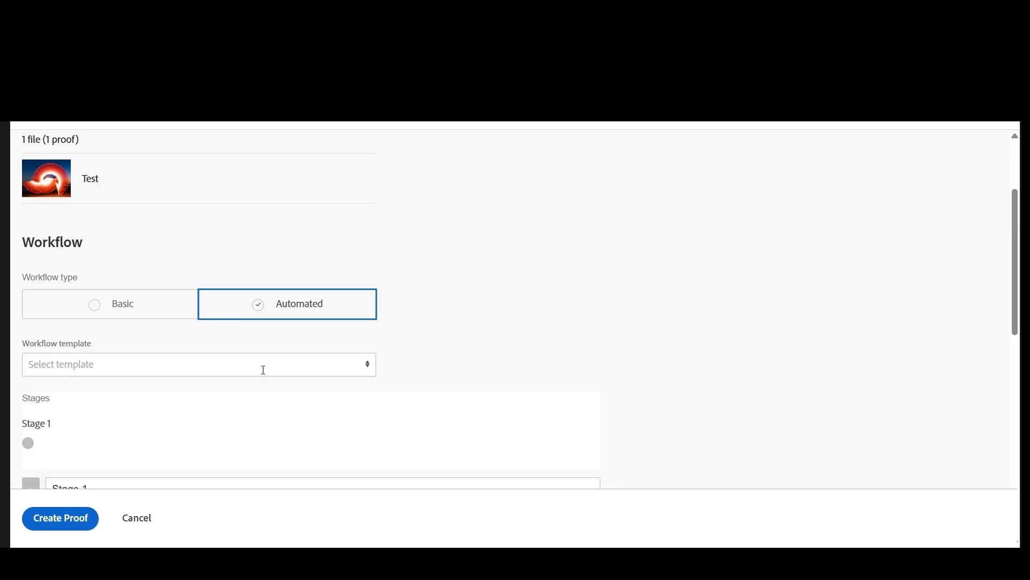
{"action": "left_click", "coordinate": [263, 368]}
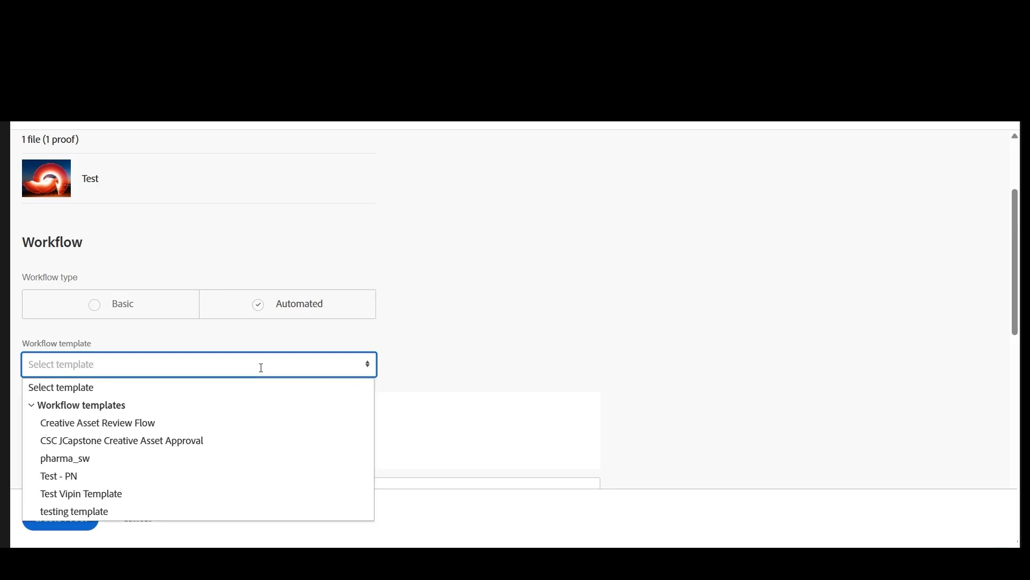
{"action": "left_click", "coordinate": [205, 441]}
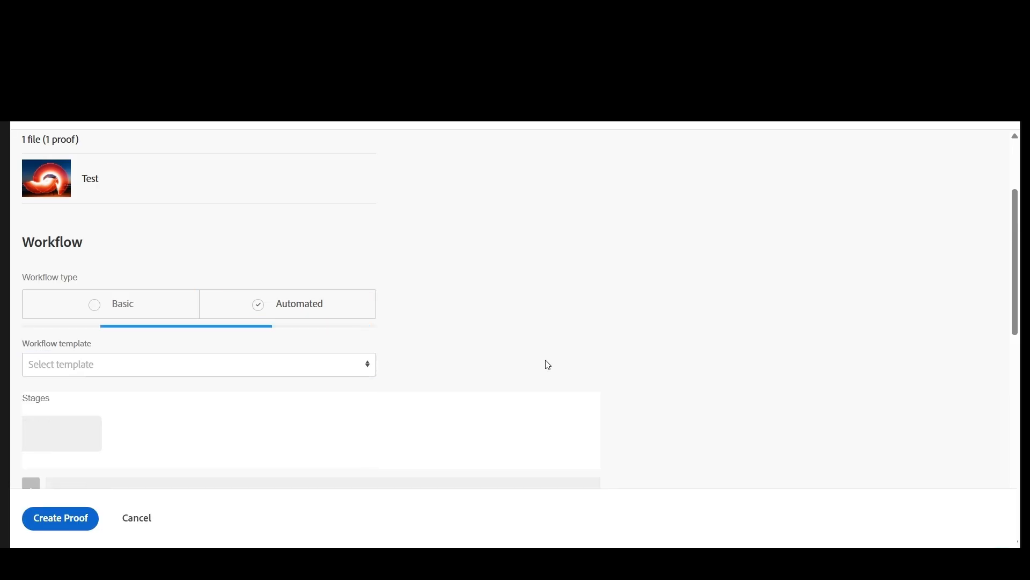
{"action": "scroll", "coordinate": [553, 359], "scroll_direction": "down", "scroll_amount": 3}
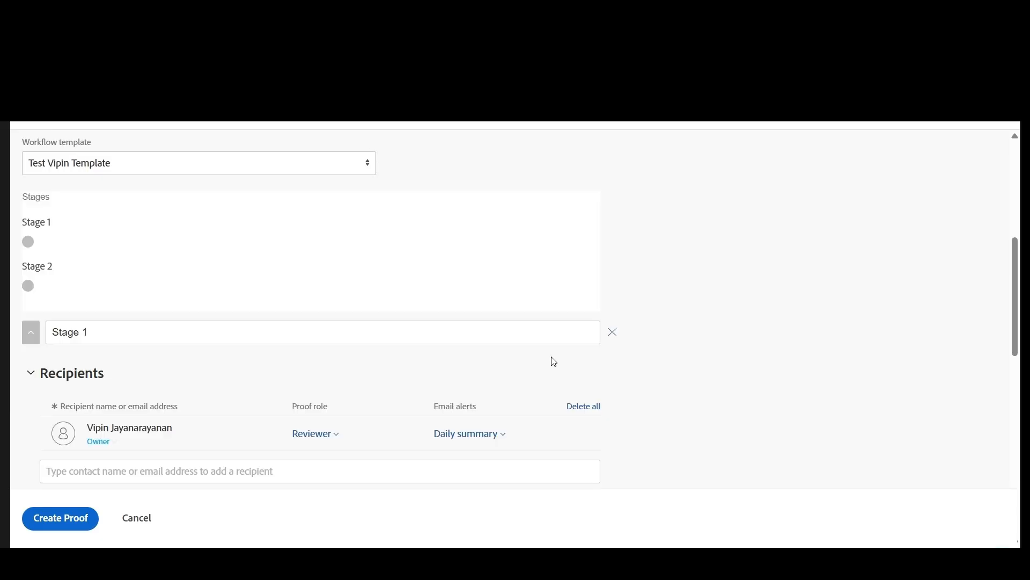
- Check the proof's stages and settings, and create the proof with the browser's network log open
{"action": "mouse_move", "coordinate": [97, 285]}
{"action": "scroll", "coordinate": [531, 333], "scroll_direction": "down", "scroll_amount": 2}
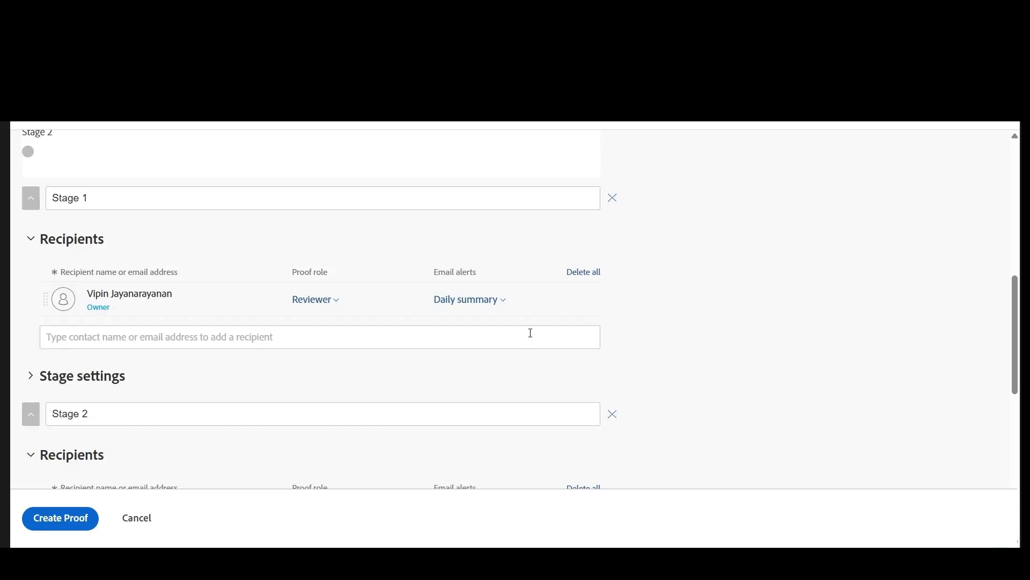
{"action": "scroll", "coordinate": [531, 334], "scroll_direction": "down", "scroll_amount": 2}
{"action": "scroll", "coordinate": [628, 331], "scroll_direction": "down", "scroll_amount": 4}
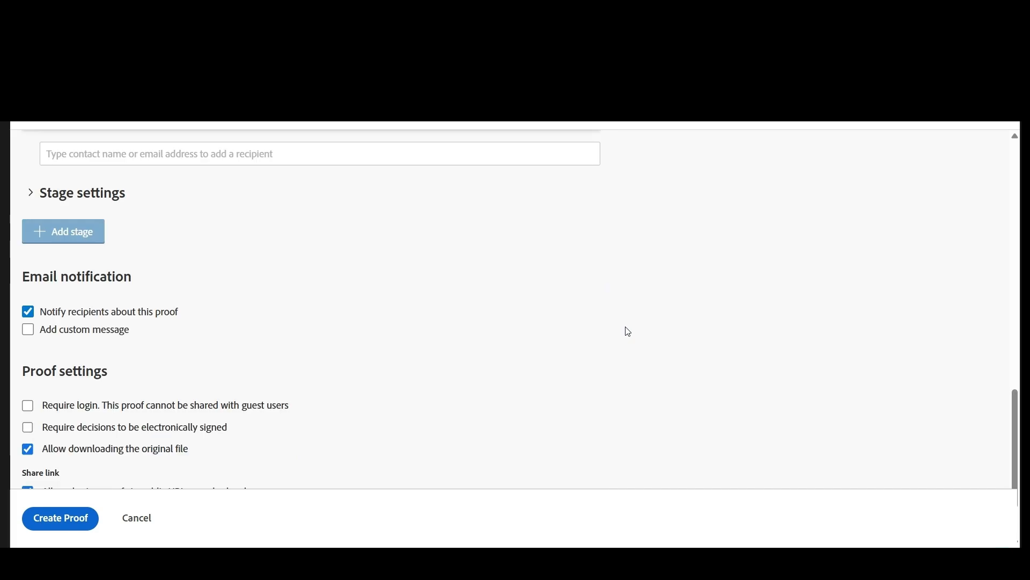
{"action": "scroll", "coordinate": [628, 331], "scroll_direction": "down", "scroll_amount": 2}
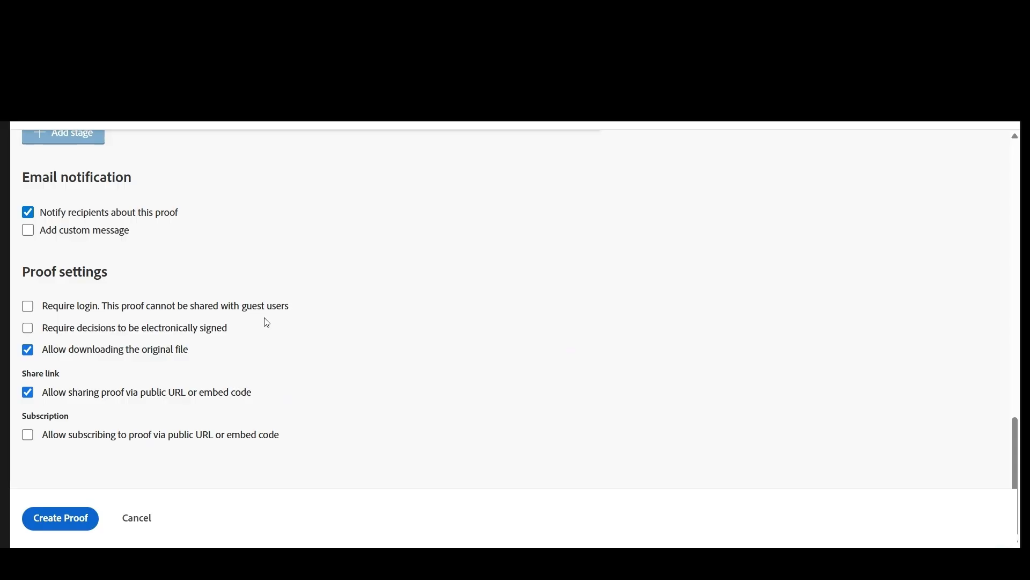
{"action": "key", "text": "F12"}
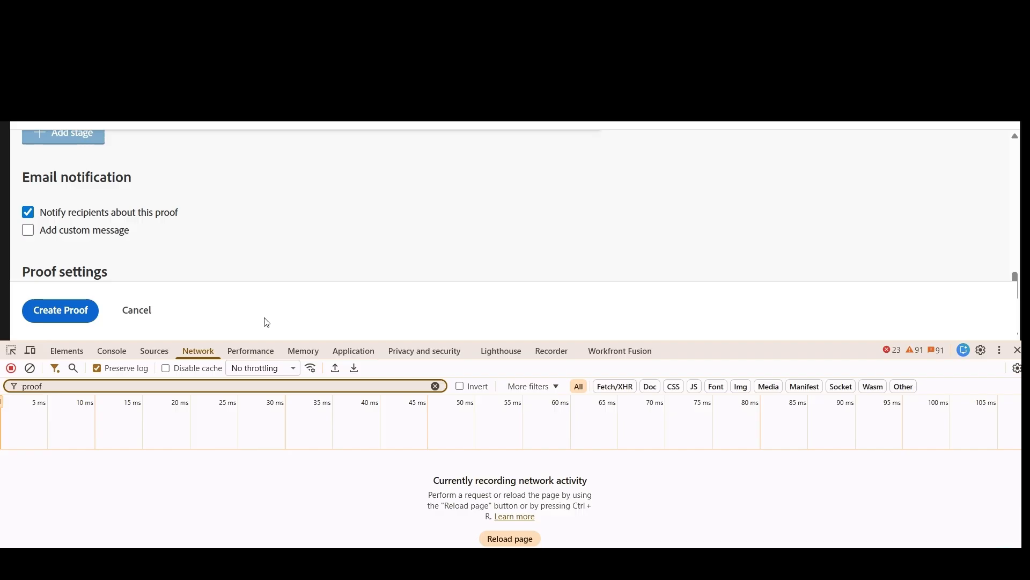
{"action": "left_click", "coordinate": [78, 317]}
{"action": "left_click", "coordinate": [78, 318]}
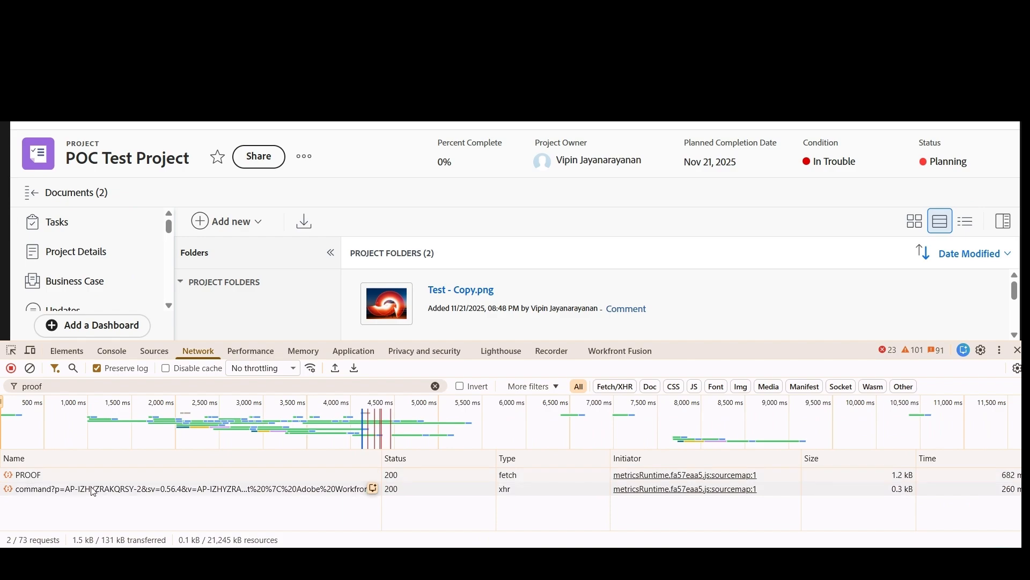
- Open the captured PROOF network request to examine its payload
{"action": "mouse_move", "coordinate": [515, 285]}
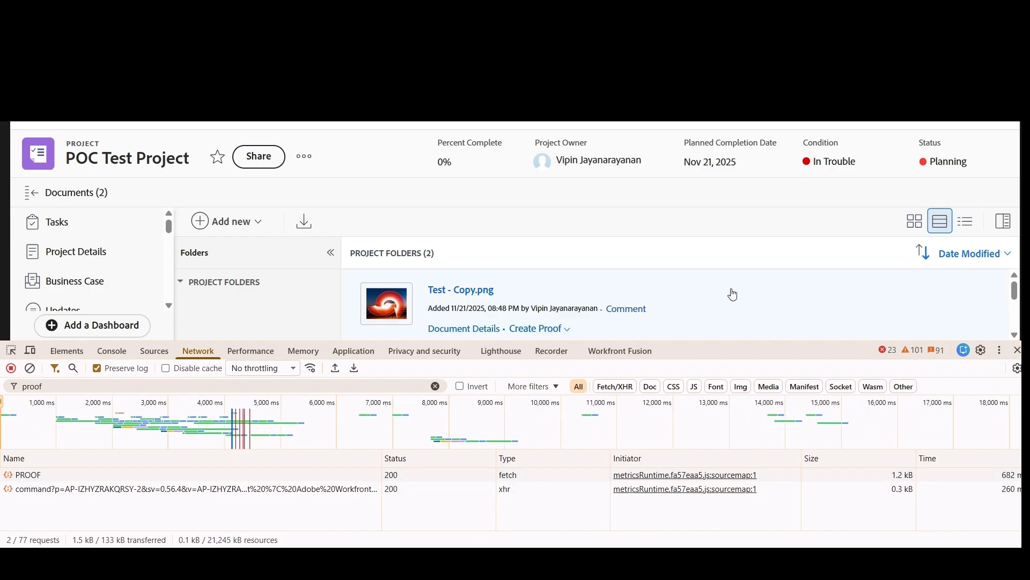
{"action": "mouse_move", "coordinate": [830, 298]}
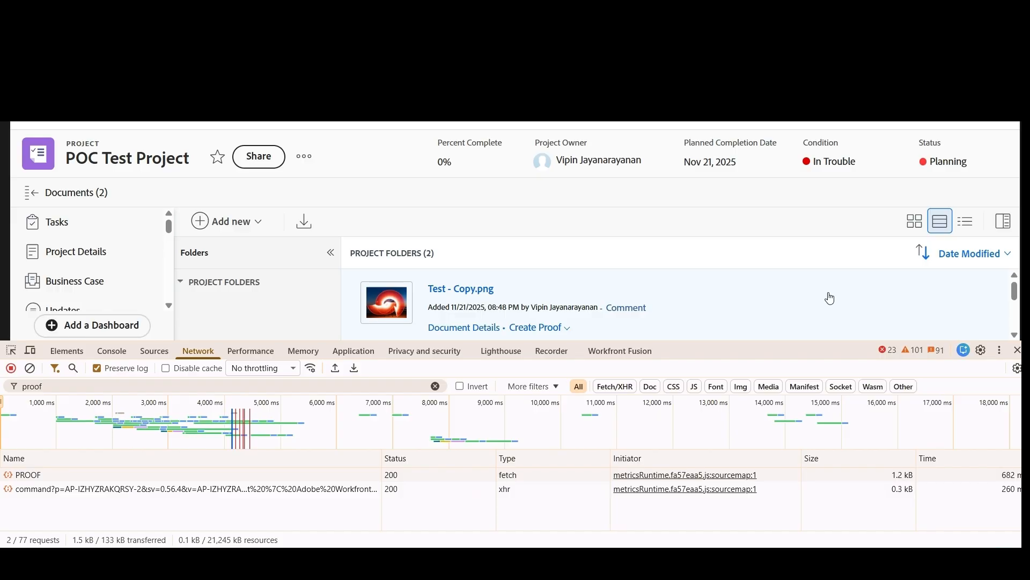
{"action": "scroll", "coordinate": [833, 300], "scroll_direction": "down", "scroll_amount": 1}
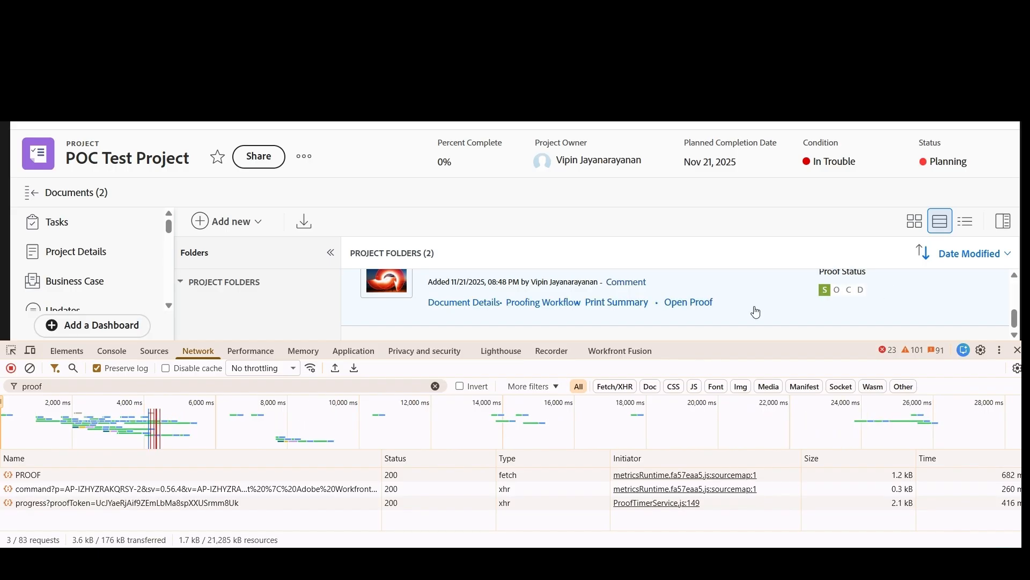
{"action": "left_click", "coordinate": [96, 475]}
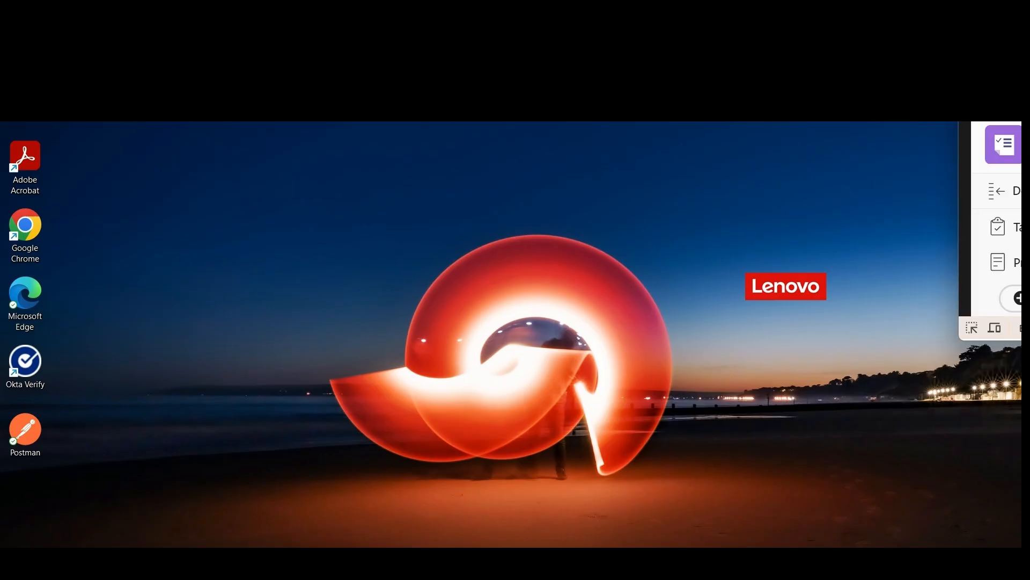
- Switch to Adobe Workfront Fusion and open the POC Create A Advanced Proof scenario for editing
{"action": "left_click_drag", "start_coordinate": [671, 32], "coordinate": [511, 22]}
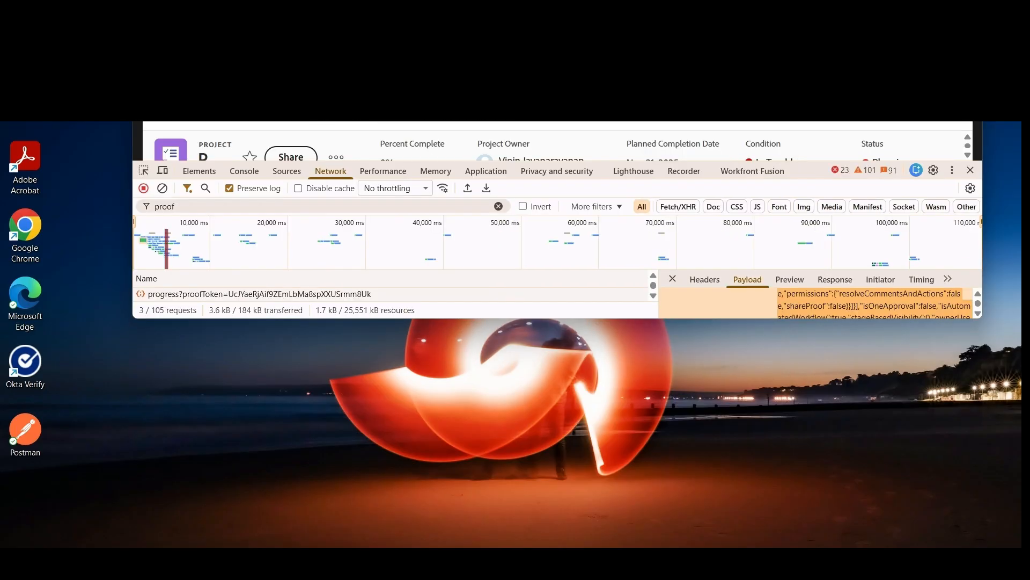
{"action": "double_click", "coordinate": [510, 20]}
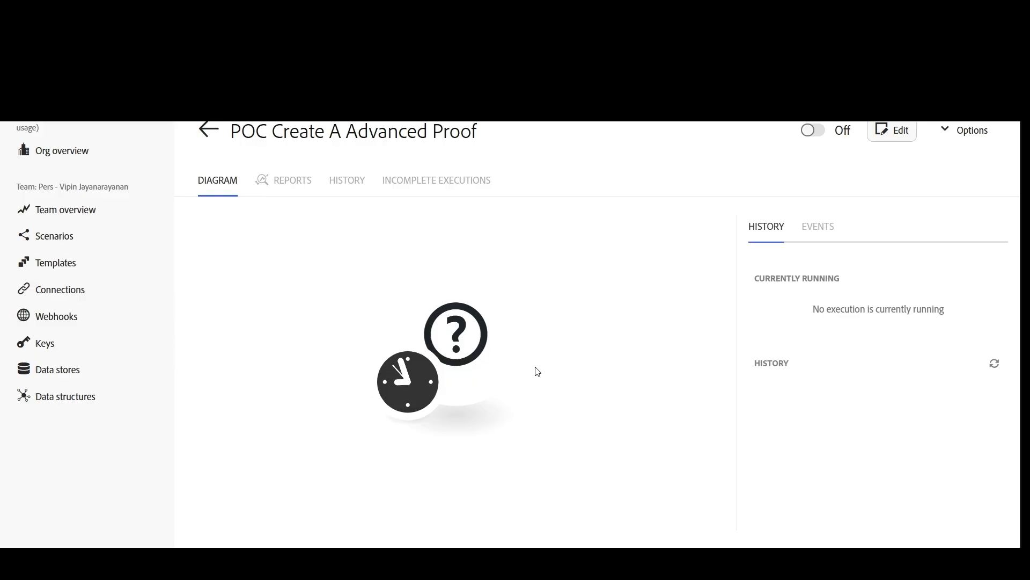
{"action": "right_click", "coordinate": [450, 339]}
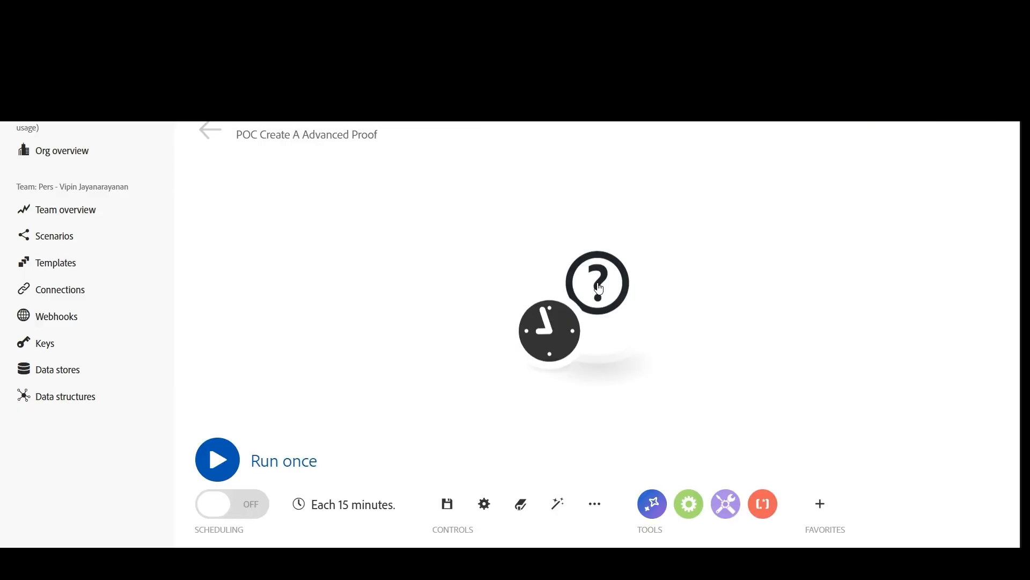
- Add the Adobe Workfront Misc Action module as the scenario's first module, searching the apps for "wo"
{"action": "right_click", "coordinate": [600, 288]}
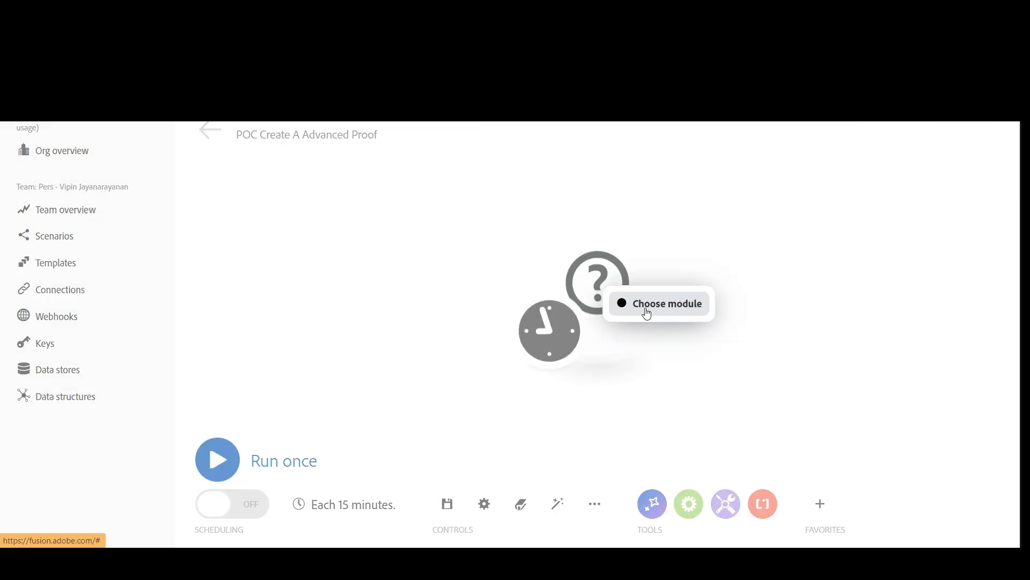
{"action": "left_click", "coordinate": [646, 313]}
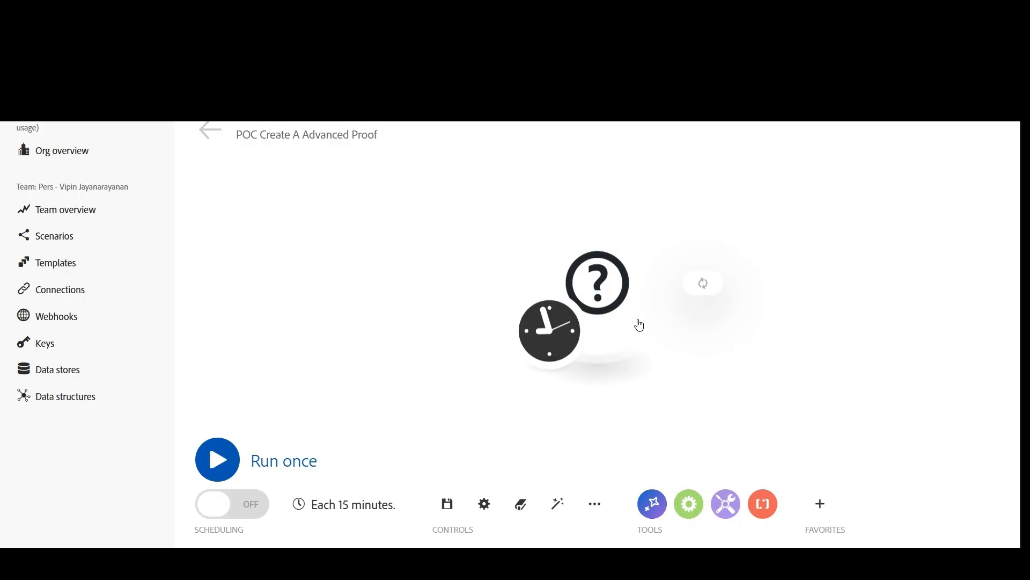
{"action": "left_click", "coordinate": [746, 526]}
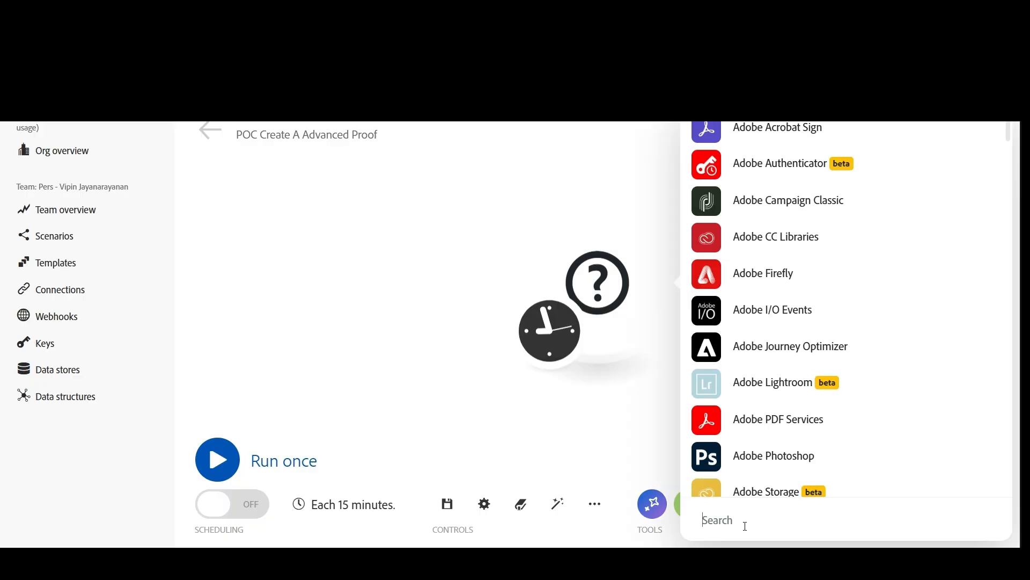
{"action": "type", "text": "wo"}
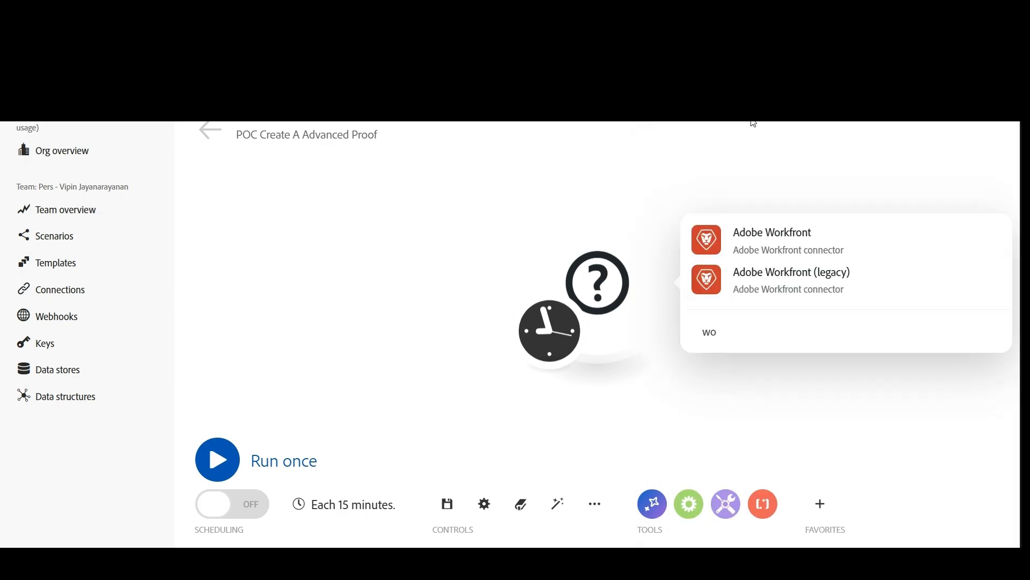
{"action": "left_click", "coordinate": [794, 248]}
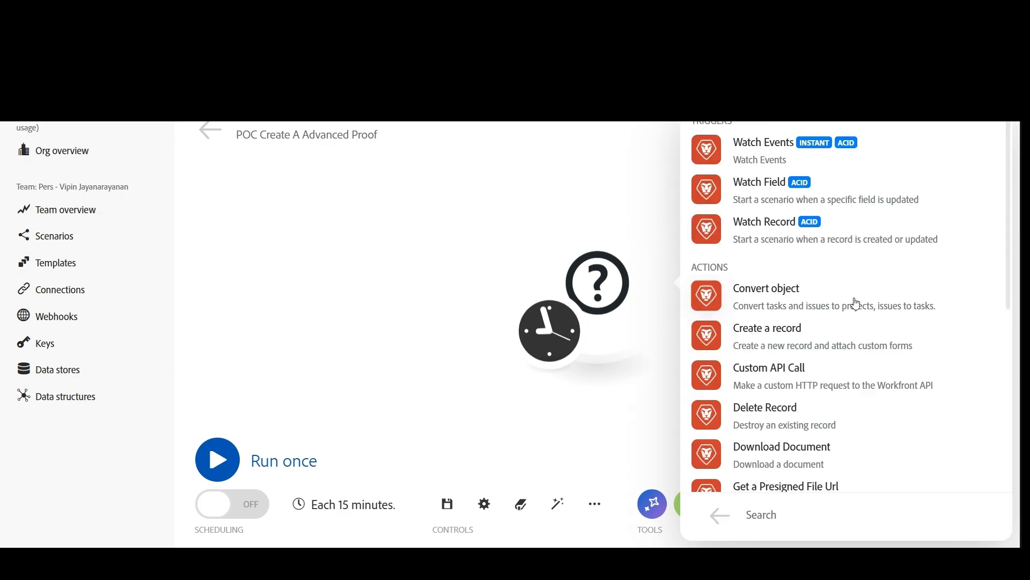
{"action": "scroll", "coordinate": [864, 313], "scroll_direction": "down", "scroll_amount": 1}
{"action": "scroll", "coordinate": [832, 365], "scroll_direction": "down", "scroll_amount": 1}
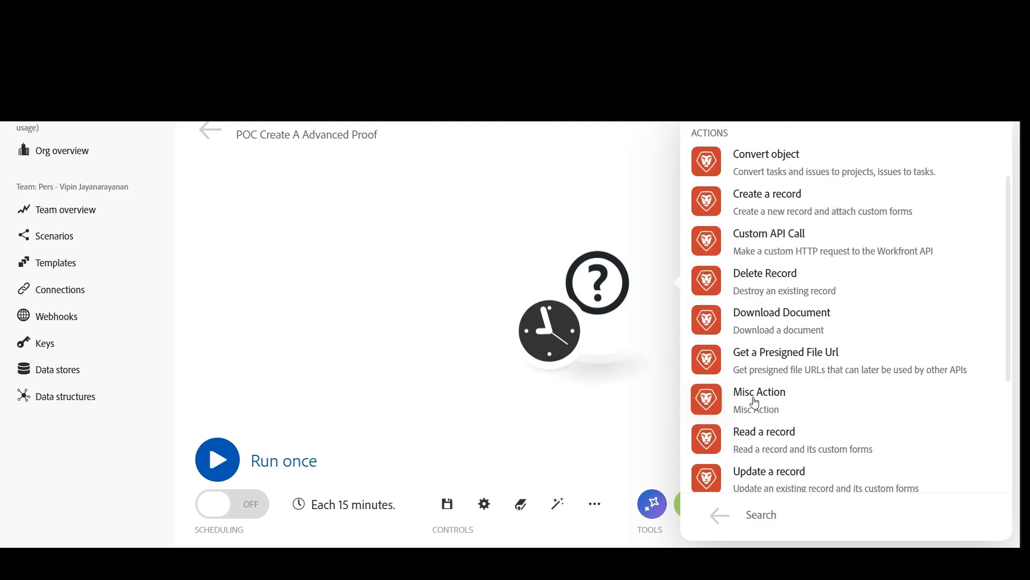
{"action": "left_click", "coordinate": [756, 402]}
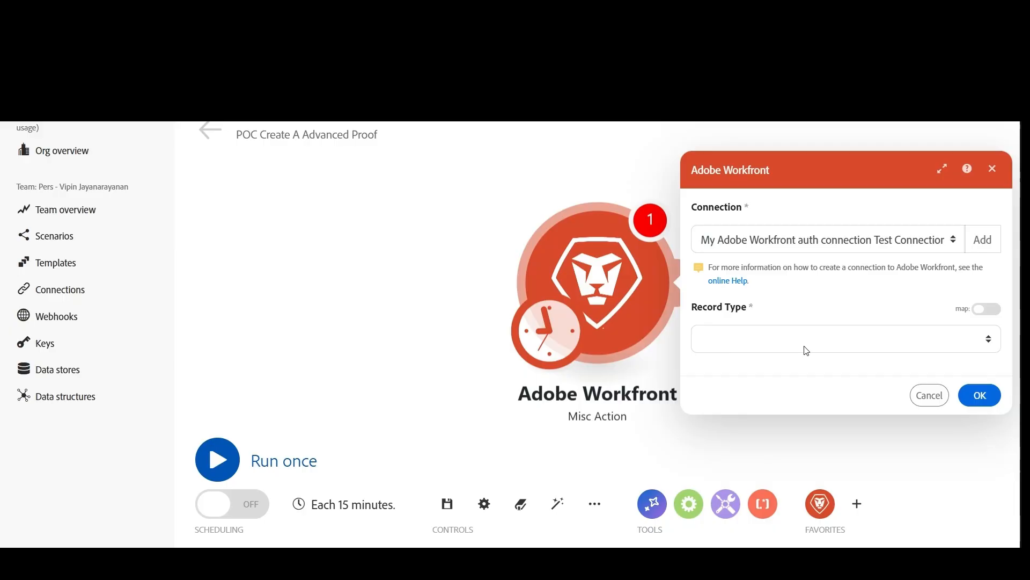
- Set the Misc Action module's record type to Document and its action to createProof
{"action": "left_click", "coordinate": [765, 351]}
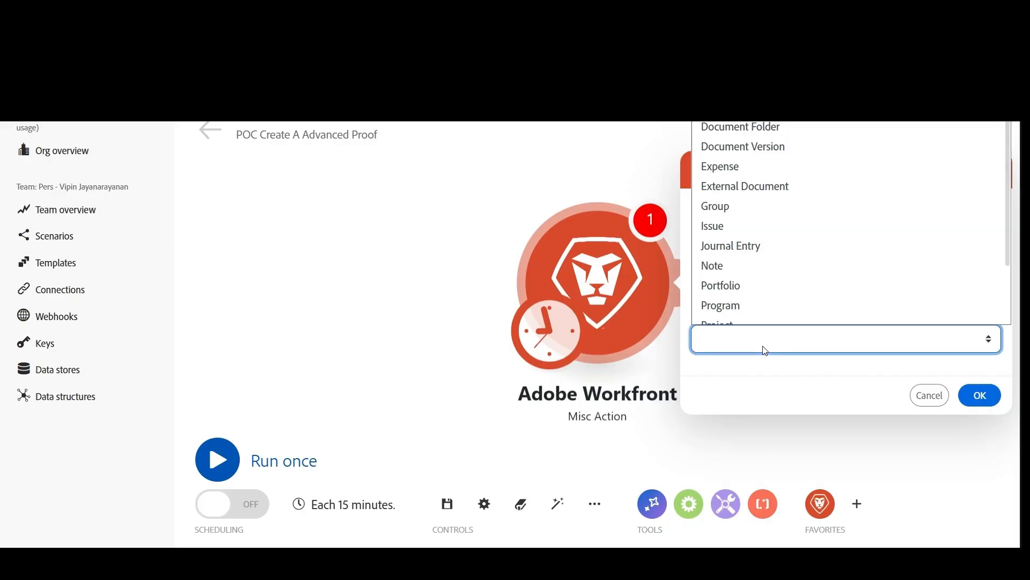
{"action": "left_click", "coordinate": [724, 117]}
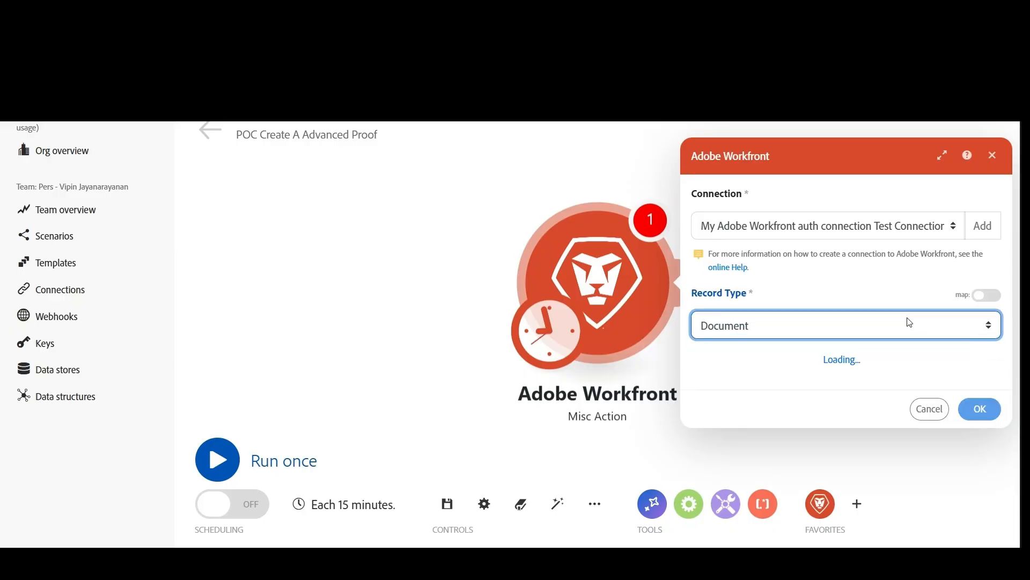
{"action": "left_click", "coordinate": [800, 379]}
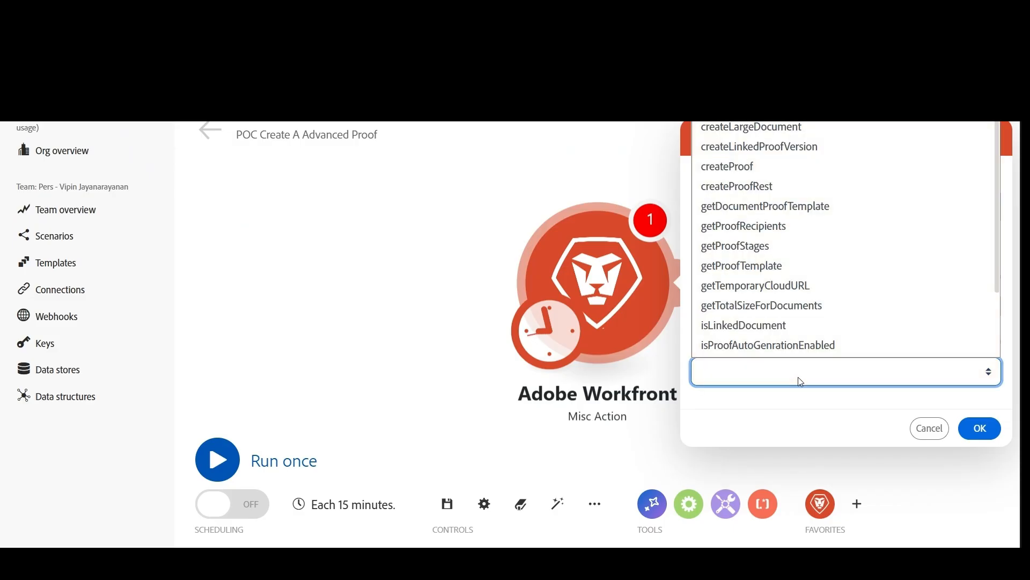
{"action": "scroll", "coordinate": [779, 269], "scroll_direction": "down", "scroll_amount": 1}
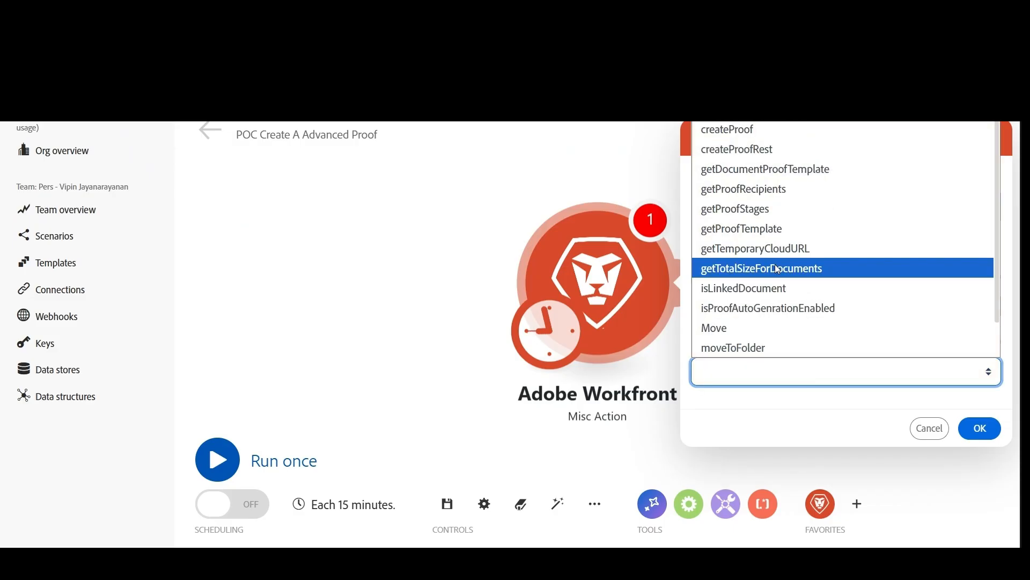
{"action": "left_click", "coordinate": [742, 131]}
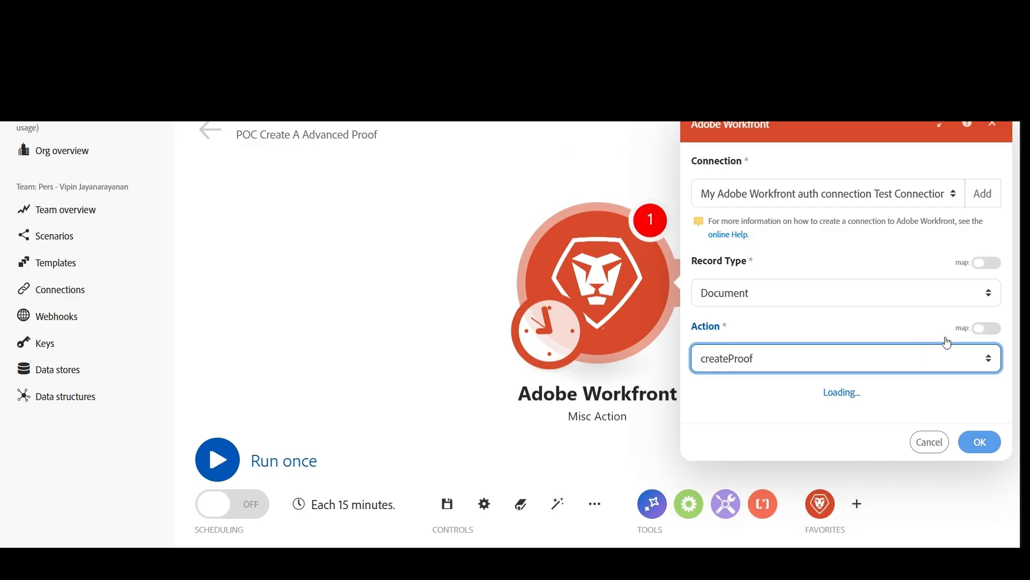
{"action": "left_click", "coordinate": [941, 131]}
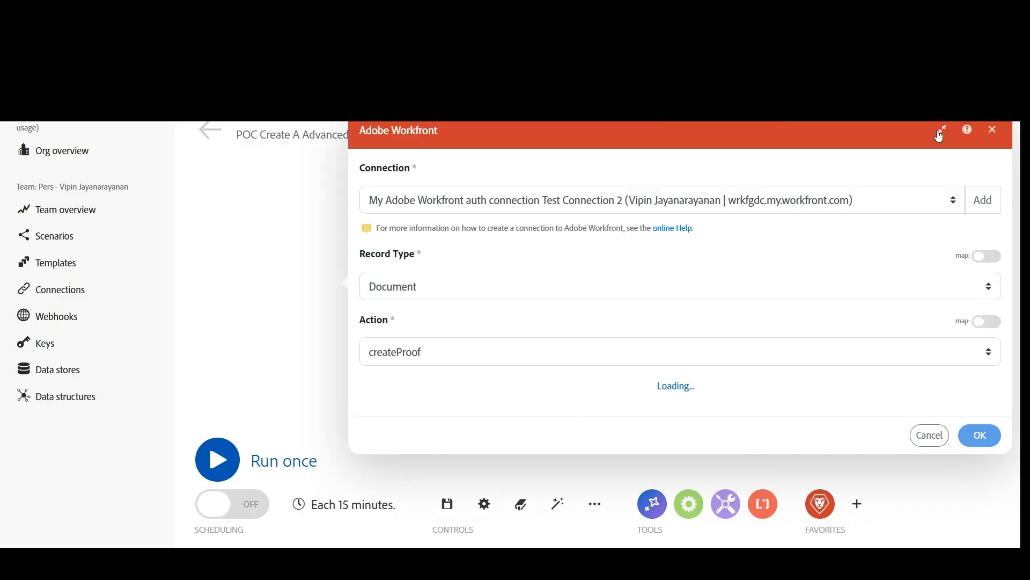
{"action": "left_click", "coordinate": [945, 132]}
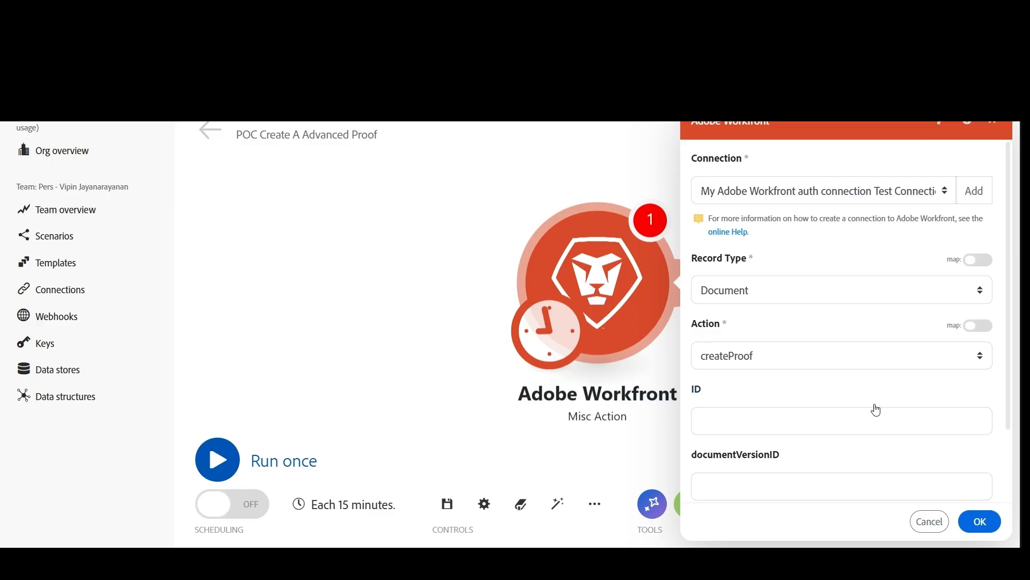
{"action": "scroll", "coordinate": [793, 378], "scroll_direction": "down", "scroll_amount": 1}
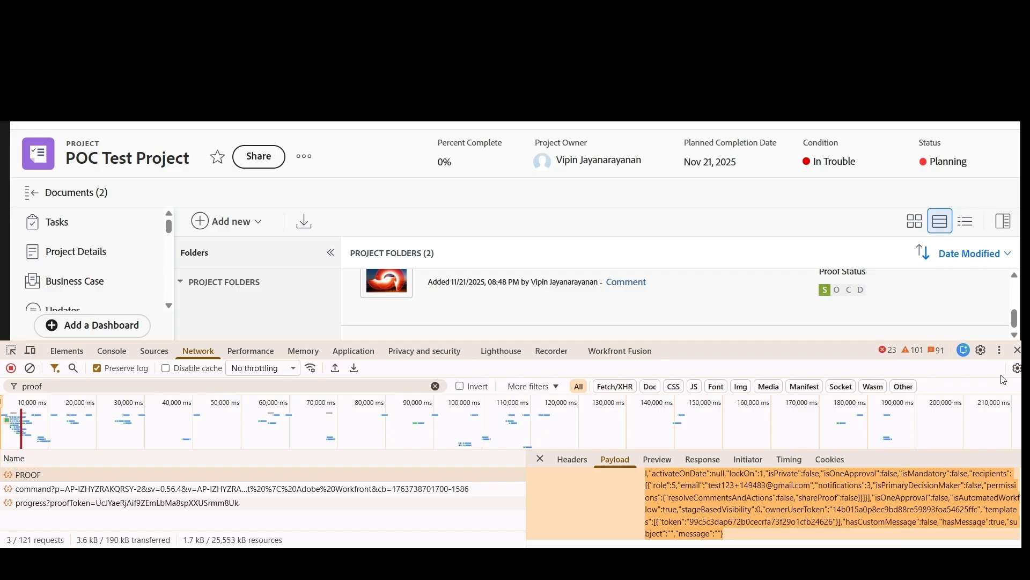
- Open Test.png's details in Workfront and set the Fusion module's ID to 692082ac00008a411e88bbb89f9a3511 and documentVersionID to 692082ac00008a429b9a4e23aa2c9863
{"action": "left_click", "coordinate": [1017, 350]}
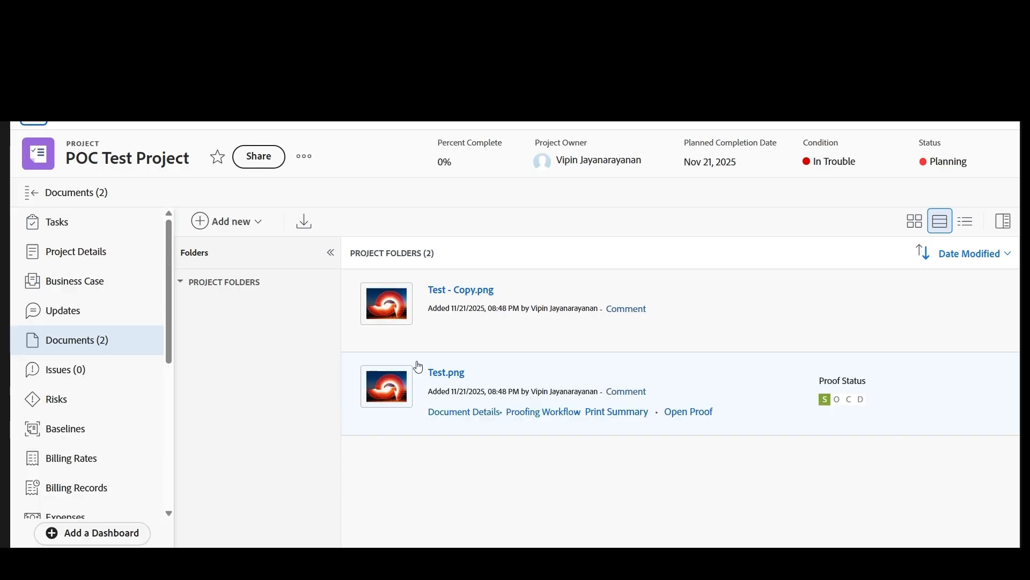
{"action": "left_click", "coordinate": [465, 412]}
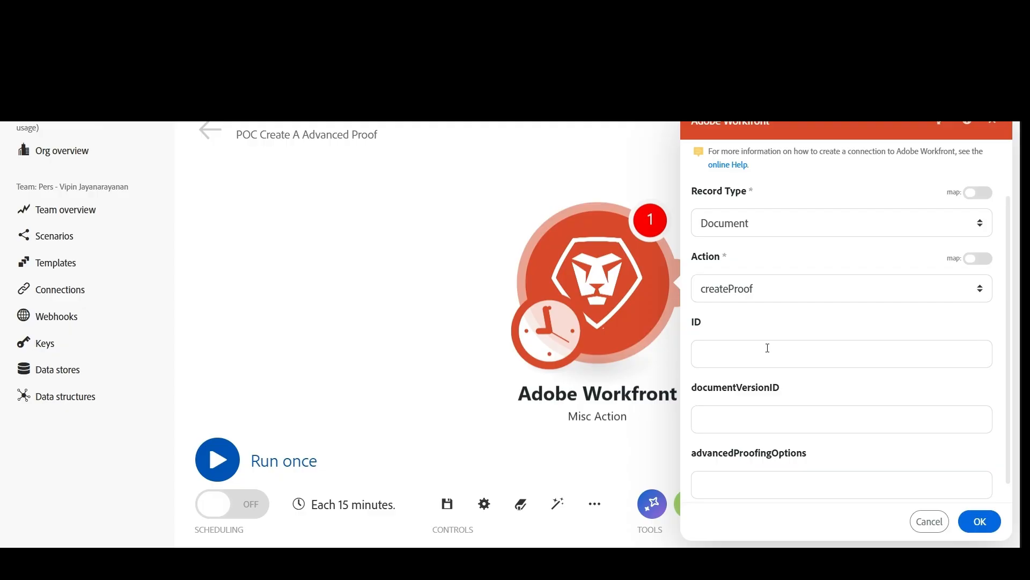
{"action": "left_click", "coordinate": [752, 353]}
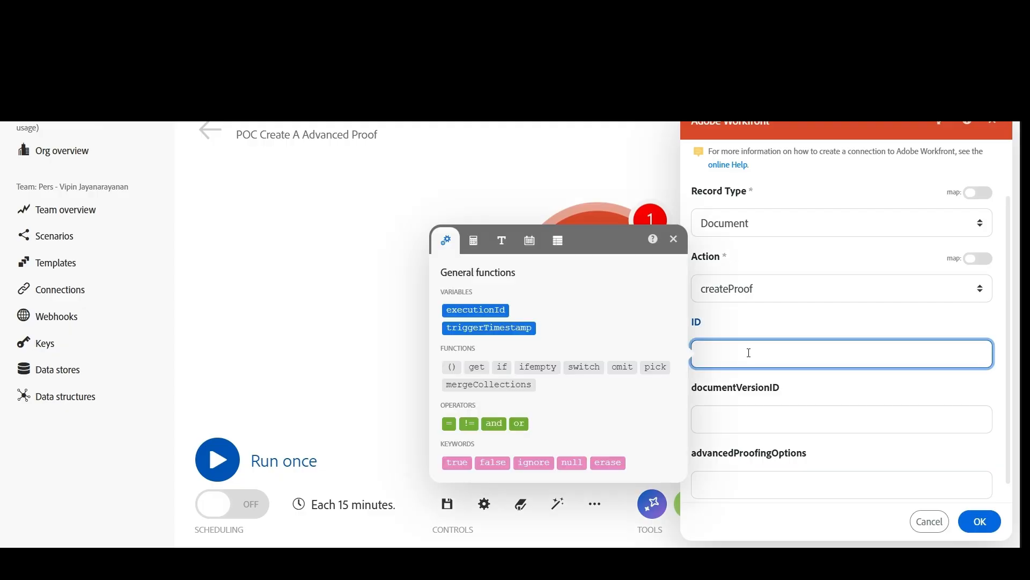
{"action": "type", "text": "692082ac00008a411e88bbb89f9a3511"}
{"action": "left_click", "coordinate": [674, 239]}
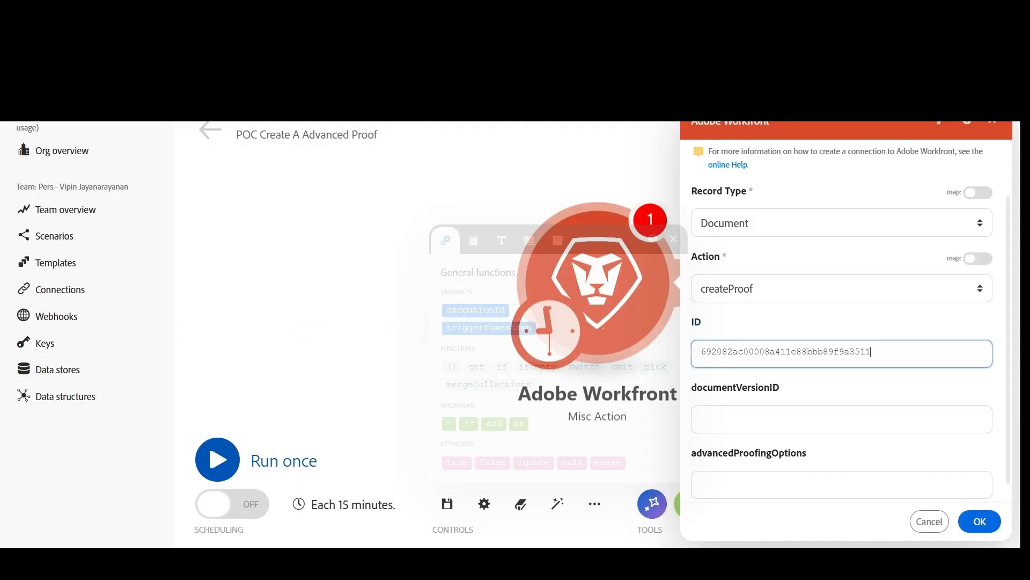
{"action": "left_click", "coordinate": [749, 416]}
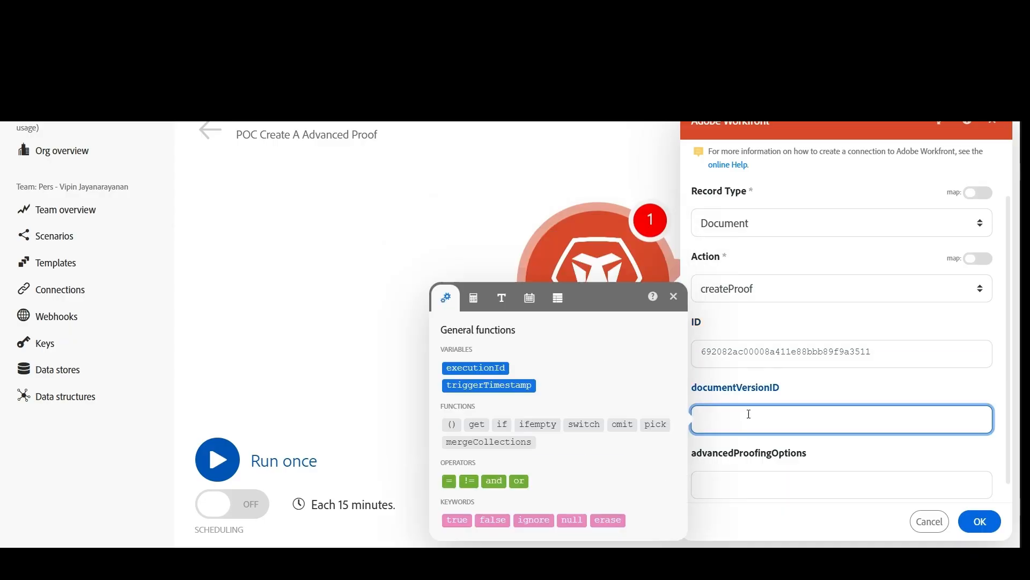
{"action": "type", "text": "692082ac00008a429b9a4e23aa2c9863"}
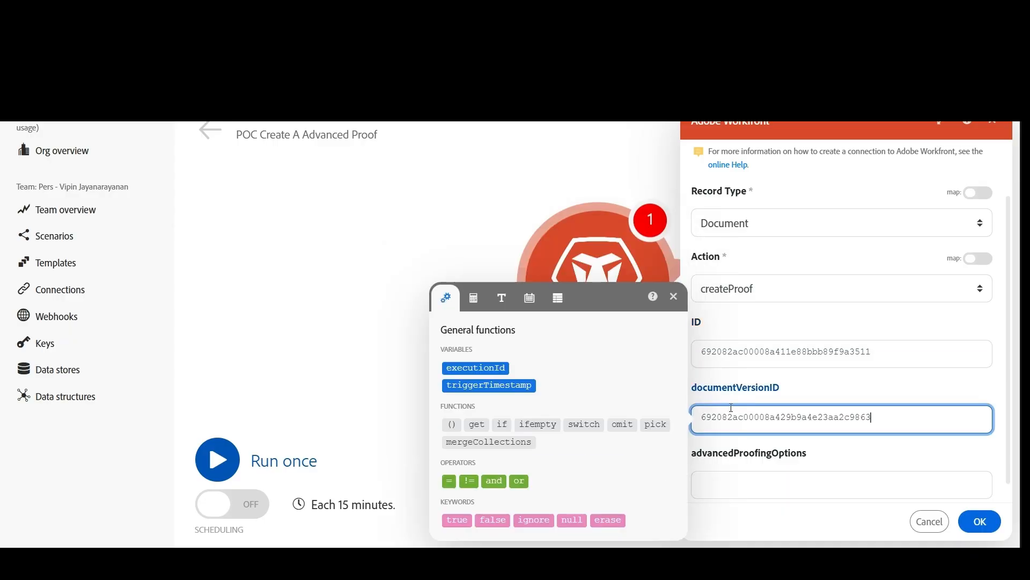
{"action": "left_click", "coordinate": [675, 300]}
- Paste the captured proof payload, including its owner and template tokens, as the advancedProofingOptions value and review its stages and recipients
{"action": "scroll", "coordinate": [886, 461], "scroll_direction": "down", "scroll_amount": 1}
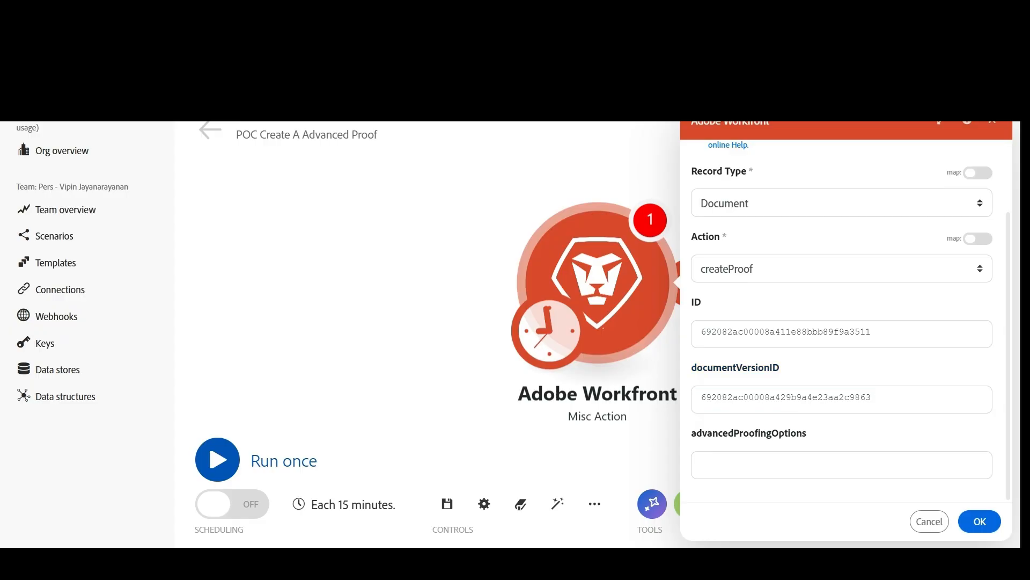
{"action": "left_click", "coordinate": [745, 466]}
{"action": "key", "text": "ctrl+v"}
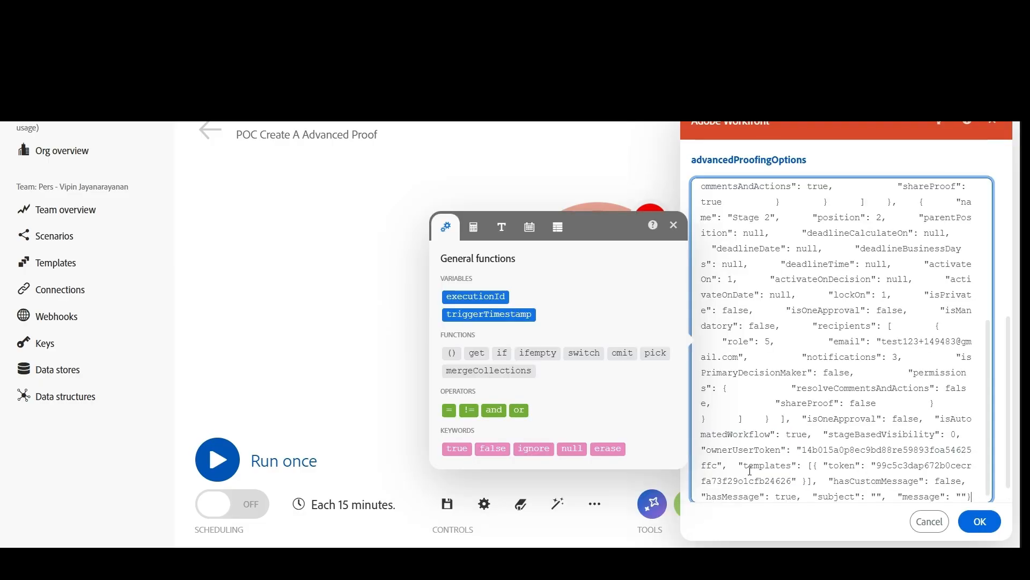
{"action": "scroll", "coordinate": [930, 321], "scroll_direction": "up", "scroll_amount": 10}
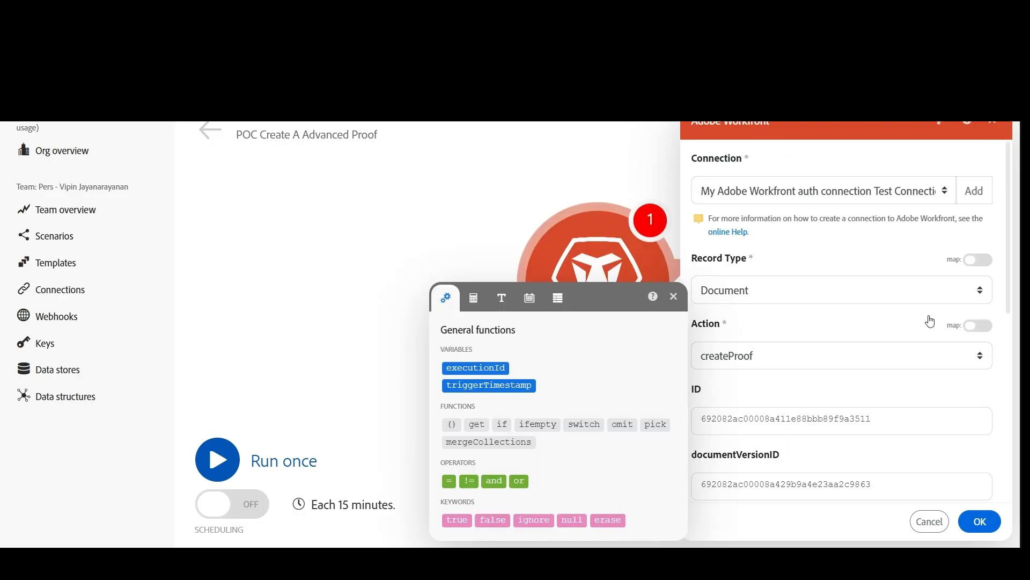
{"action": "scroll", "coordinate": [931, 321], "scroll_direction": "down", "scroll_amount": 5}
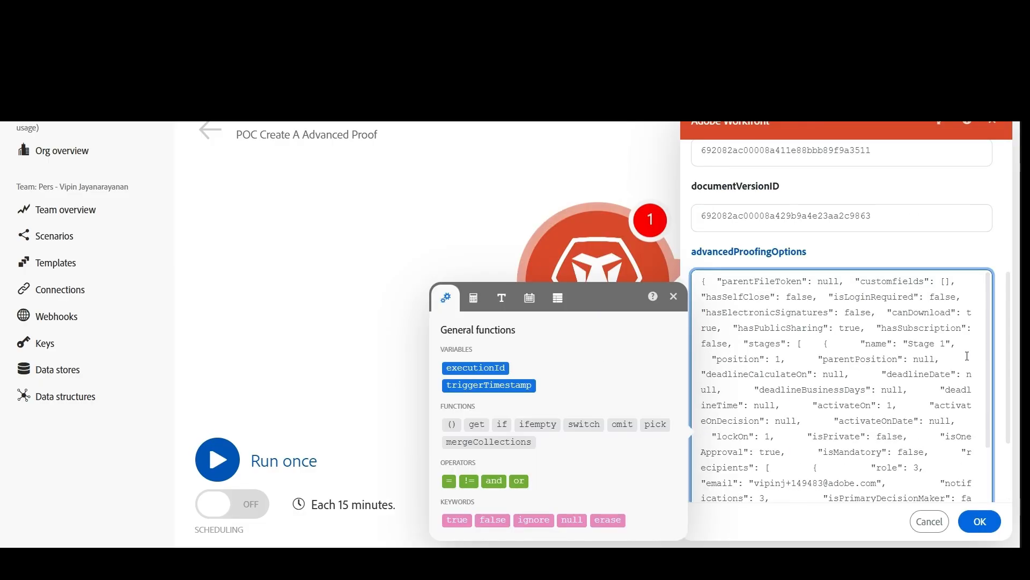
{"action": "scroll", "coordinate": [968, 356], "scroll_direction": "down", "scroll_amount": 1}
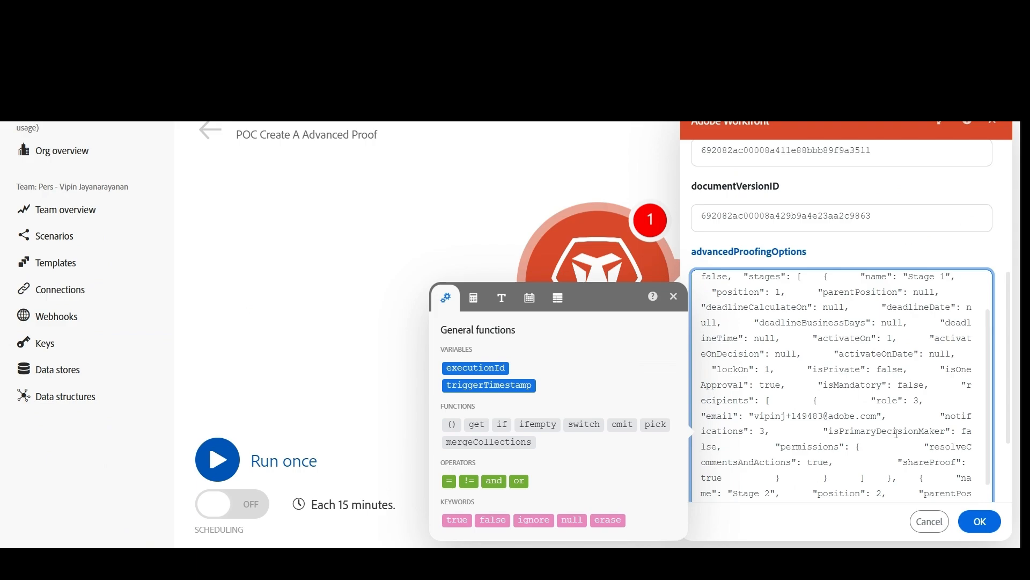
{"action": "scroll", "coordinate": [913, 435], "scroll_direction": "down", "scroll_amount": 3}
{"action": "scroll", "coordinate": [928, 436], "scroll_direction": "down", "scroll_amount": 2}
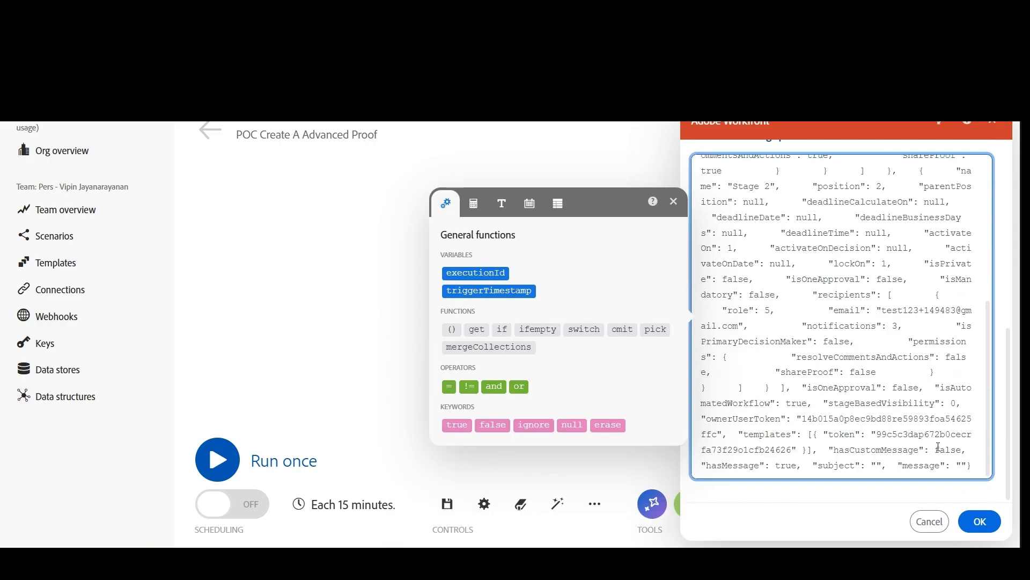
{"action": "scroll", "coordinate": [940, 447], "scroll_direction": "up", "scroll_amount": 5}
{"action": "scroll", "coordinate": [964, 399], "scroll_direction": "up", "scroll_amount": 3}
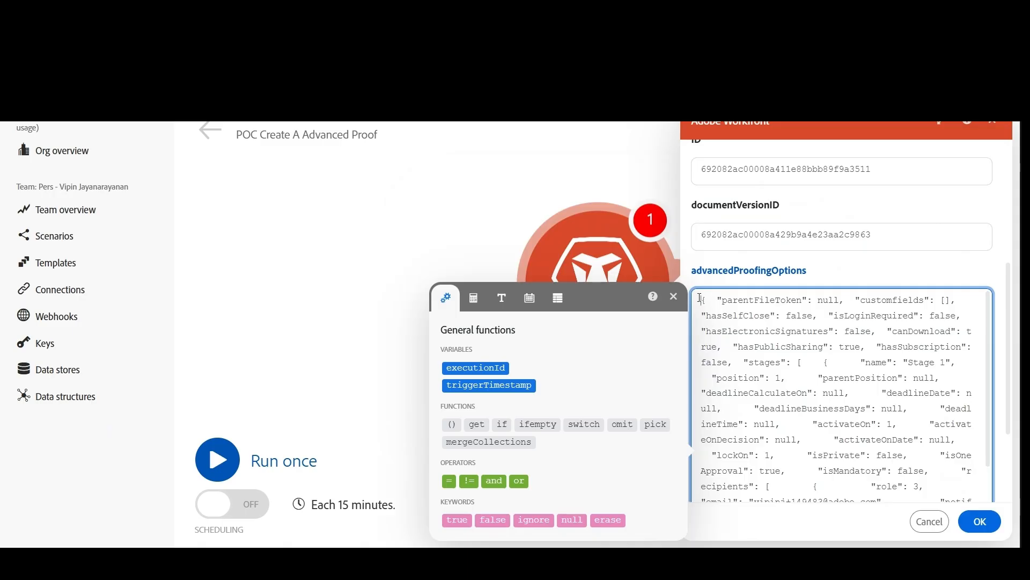
- Replace the advancedProofingOptions value with the line-formatted JSON payload, including its owner and template tokens, and save the scenario
{"action": "left_click_drag", "start_coordinate": [699, 298], "coordinate": [953, 544]}
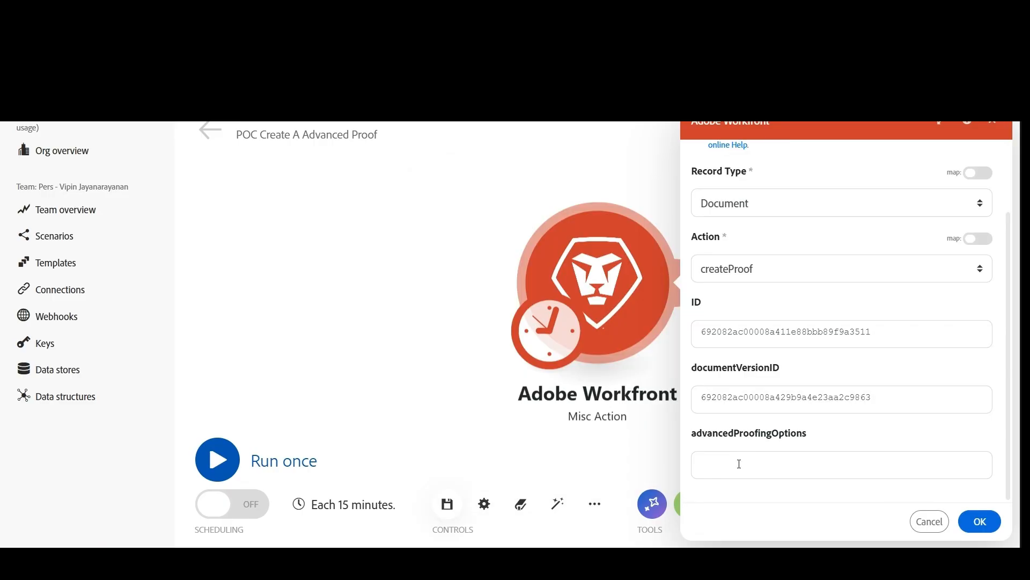
{"action": "left_click", "coordinate": [741, 462]}
{"action": "key", "text": "ctrl+v"}
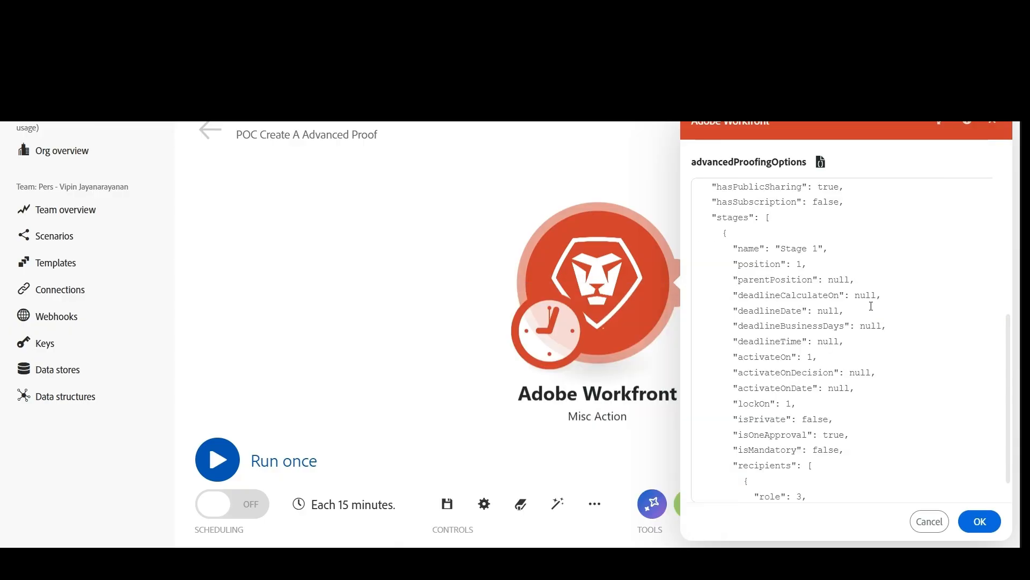
{"action": "scroll", "coordinate": [870, 321], "scroll_direction": "up", "scroll_amount": 10}
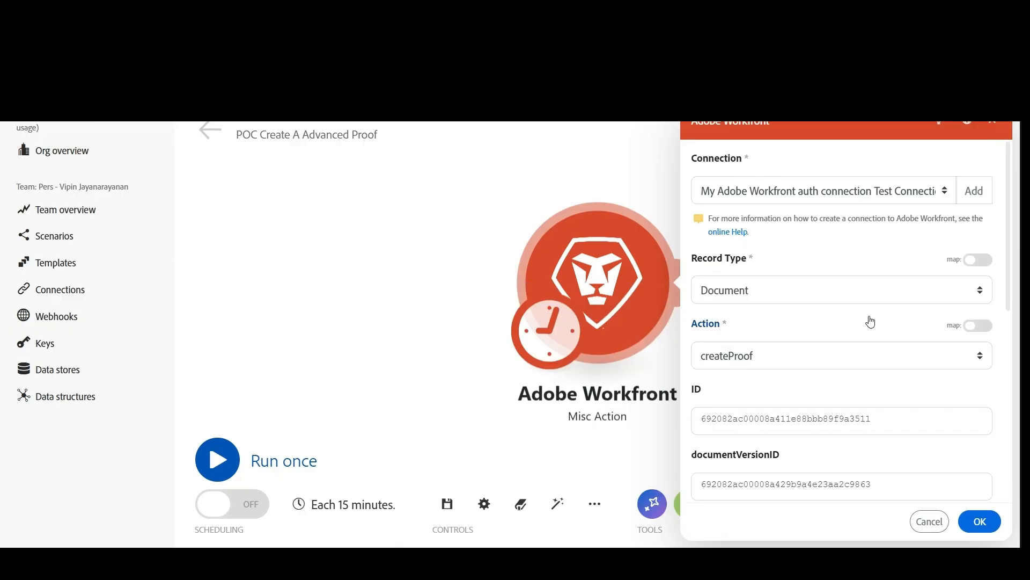
{"action": "scroll", "coordinate": [822, 445], "scroll_direction": "down", "scroll_amount": 1}
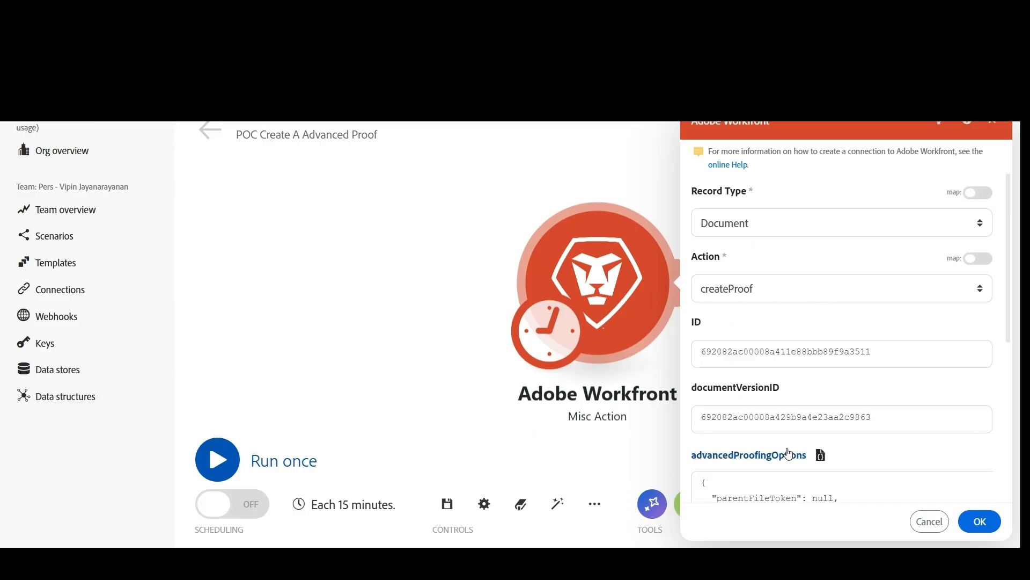
{"action": "left_click", "coordinate": [987, 527]}
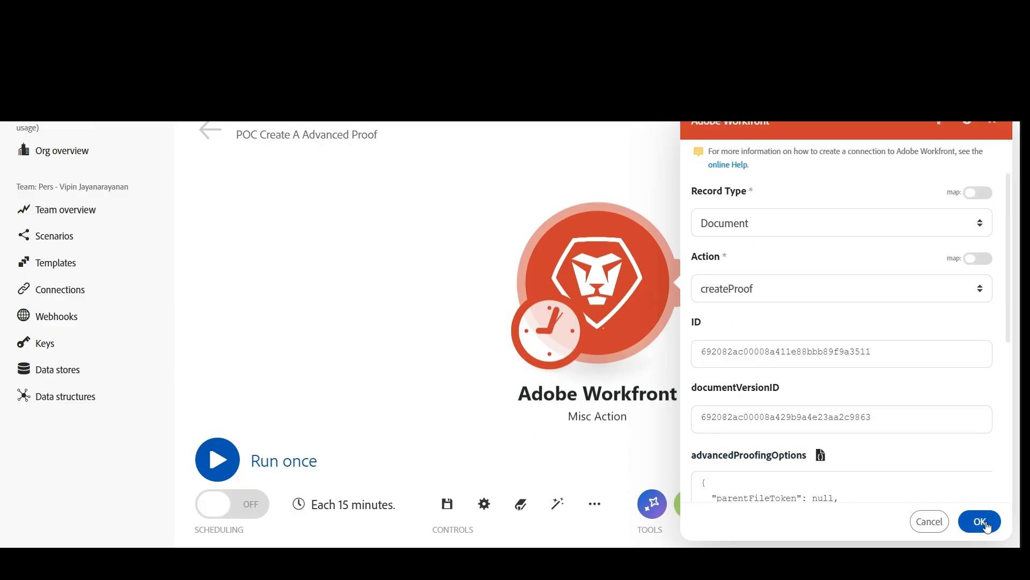
{"action": "left_click", "coordinate": [447, 505]}
- Run only the Adobe Workfront Misc Action module and inspect the result of its operation
{"action": "left_click_drag", "start_coordinate": [618, 445], "coordinate": [519, 420]}
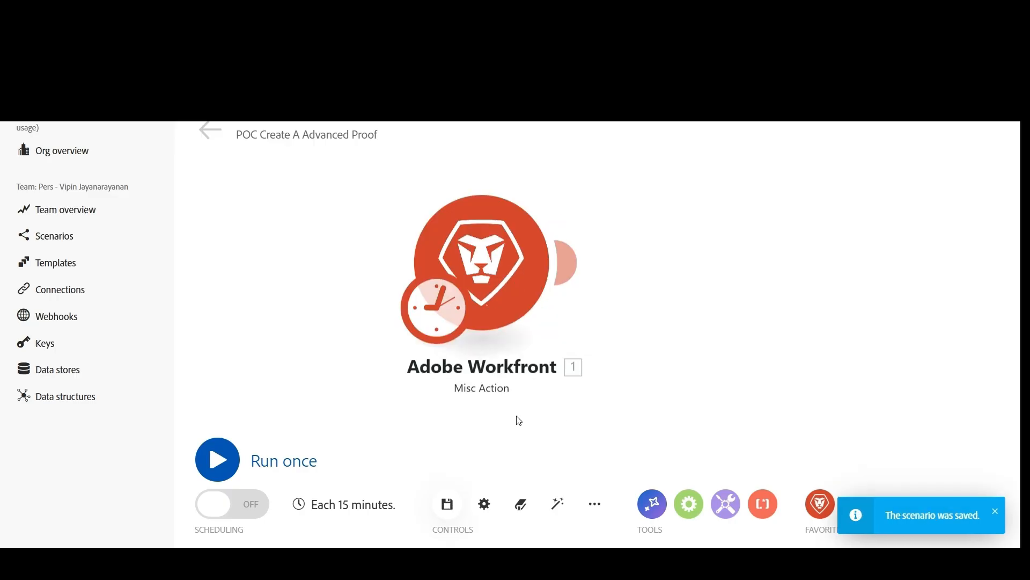
{"action": "scroll", "coordinate": [563, 359], "scroll_direction": "down", "scroll_amount": 1}
{"action": "right_click", "coordinate": [493, 268]}
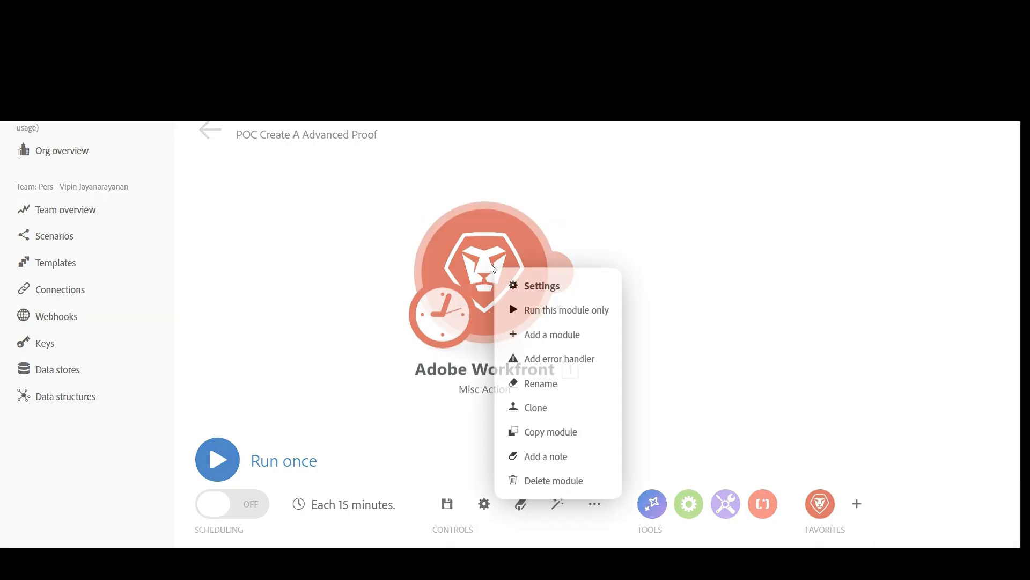
{"action": "left_click", "coordinate": [556, 311]}
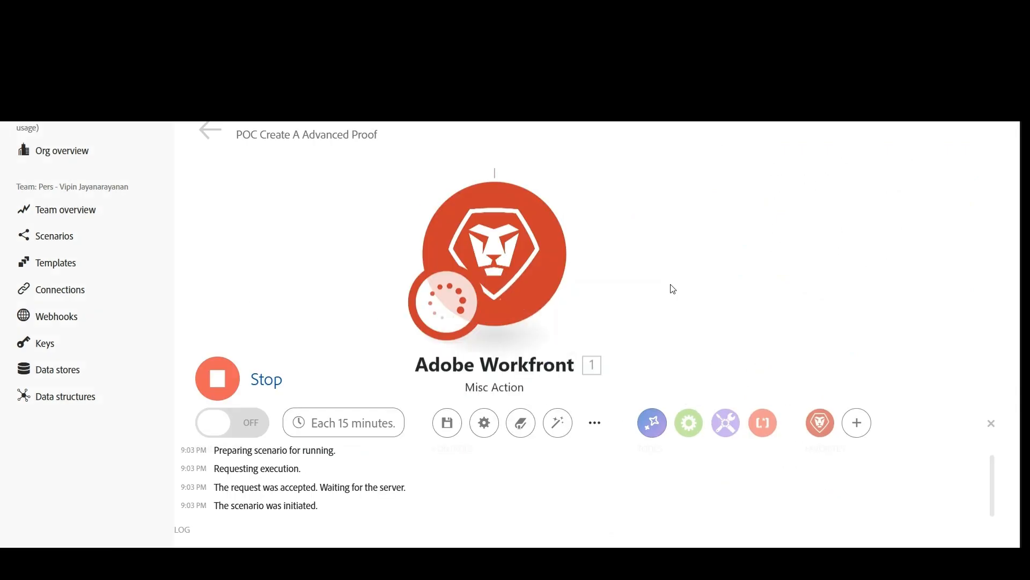
{"action": "left_click", "coordinate": [594, 201]}
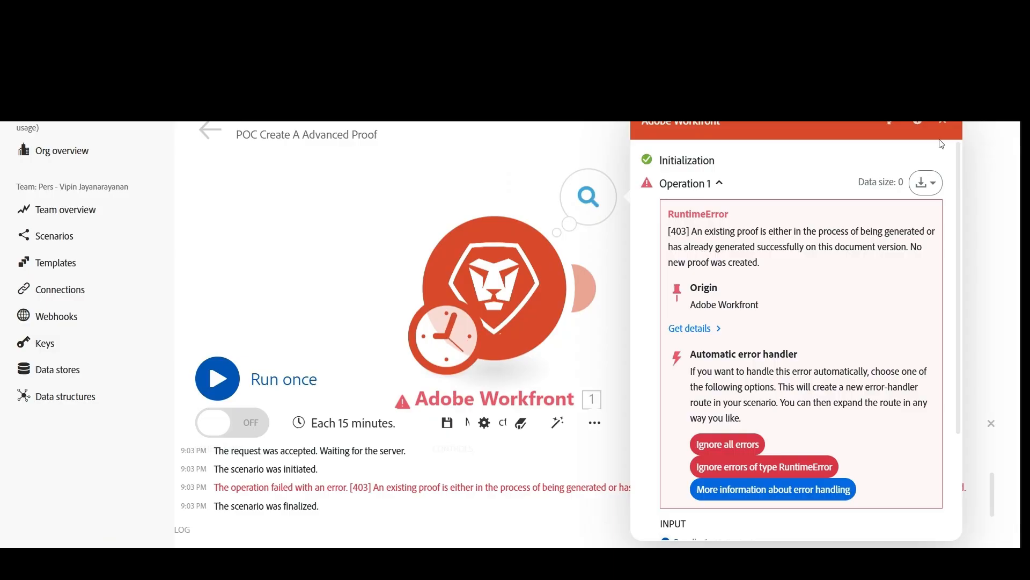
{"action": "left_click", "coordinate": [944, 124]}
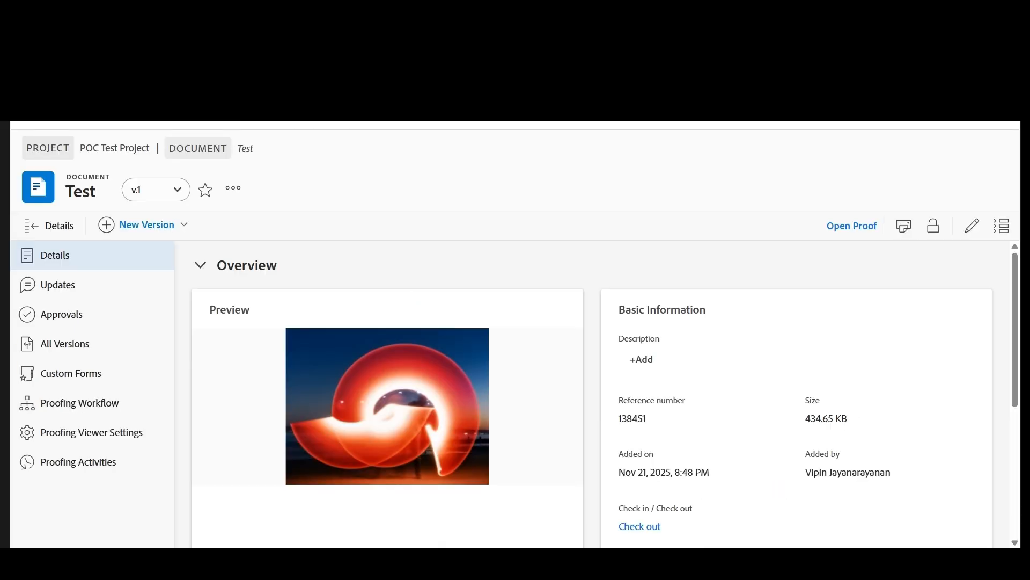
- Switch to Workfront, return to the POC Test Project documents and open the document details of Test - Copy.png
{"action": "left_click", "coordinate": [109, 149]}
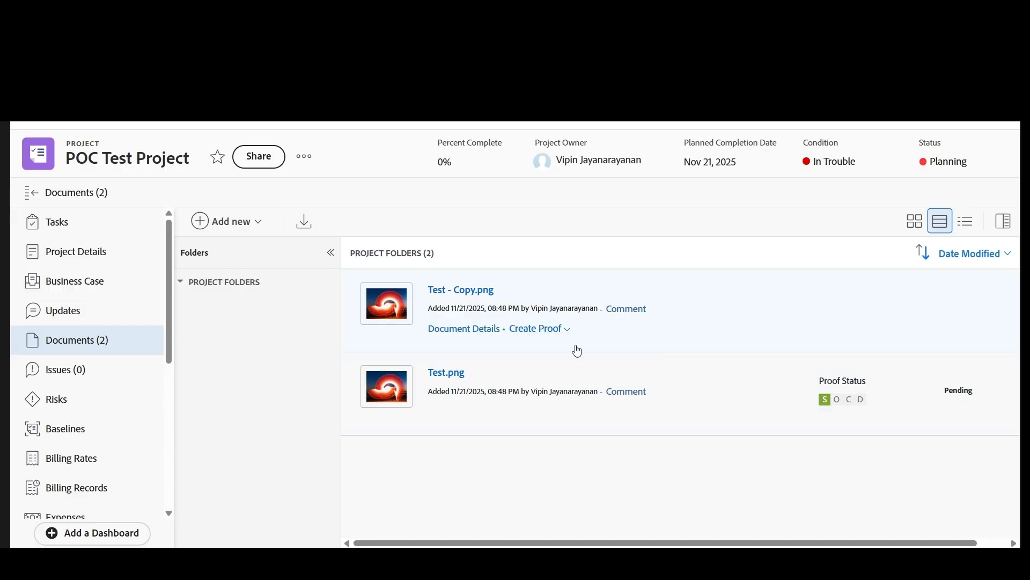
{"action": "mouse_move", "coordinate": [473, 401]}
{"action": "left_click", "coordinate": [467, 329]}
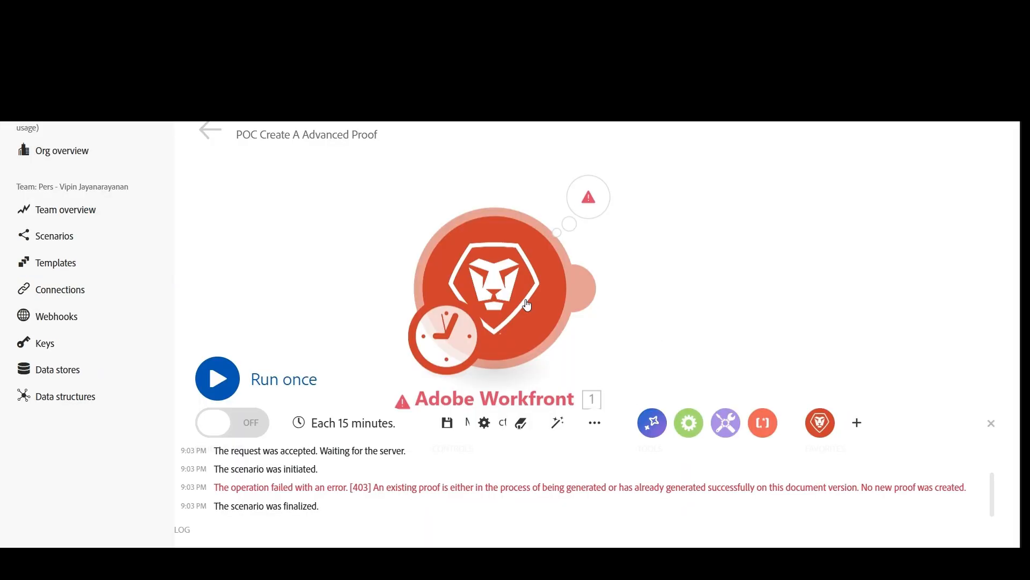
- In Fusion, set the Misc Action module's ID to 692082d400008ef67c06d91c2ffb0175 and its documentVersionID to 692082d400008ef75134a4bcf2d3b3da
{"action": "left_click", "coordinate": [527, 304]}
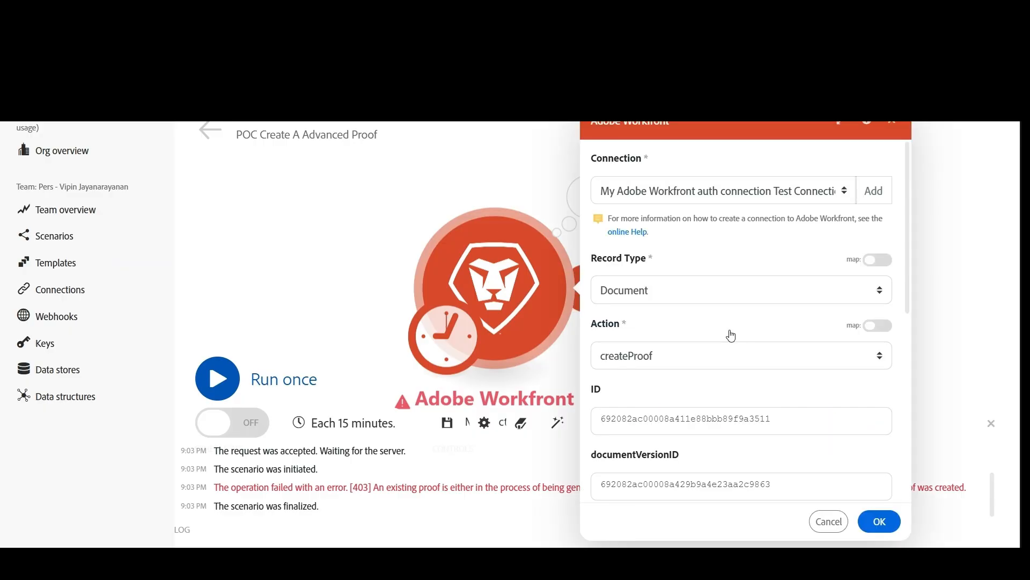
{"action": "double_click", "coordinate": [689, 422]}
{"action": "type", "text": "692082d400008ef67c06d91c2ffb0175"}
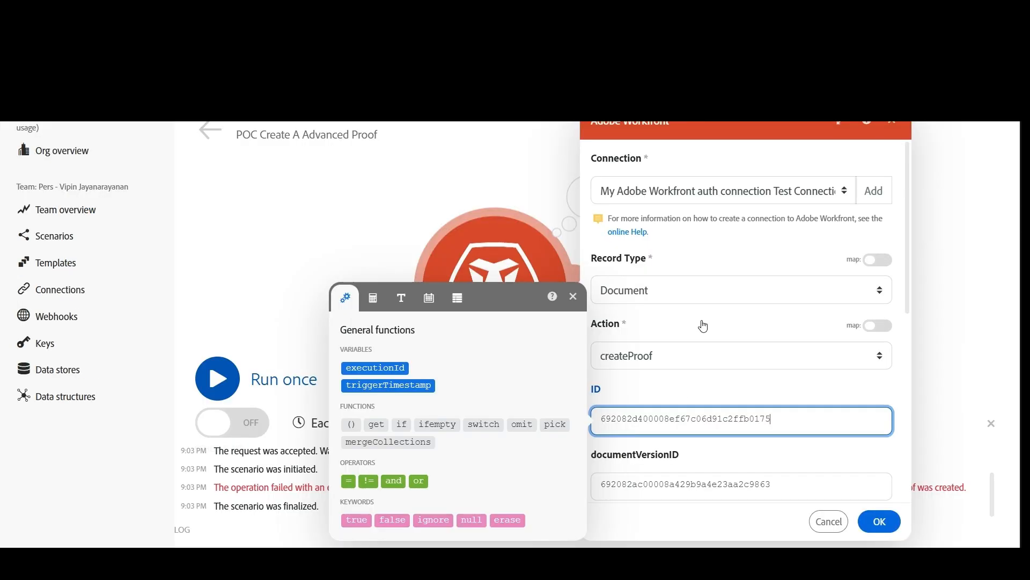
{"action": "left_click", "coordinate": [711, 484]}
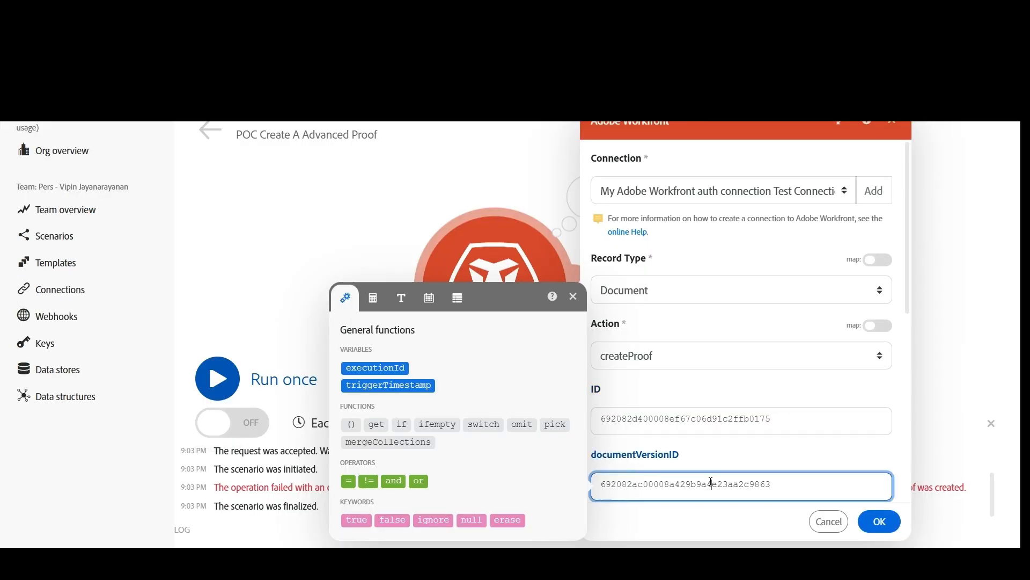
{"action": "double_click", "coordinate": [712, 484]}
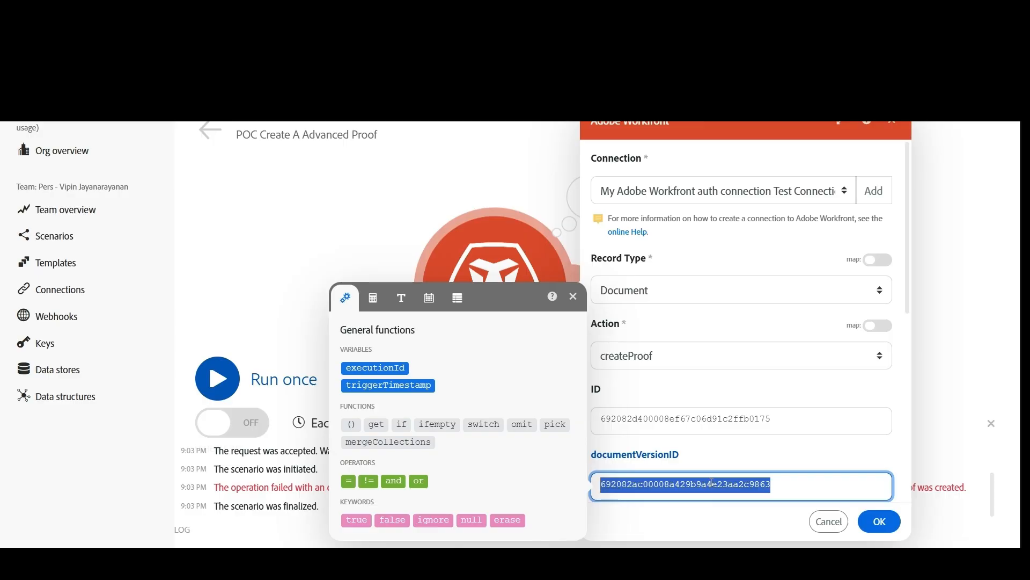
{"action": "type", "text": "692082d400008ef75134a4bcf2d3b3da"}
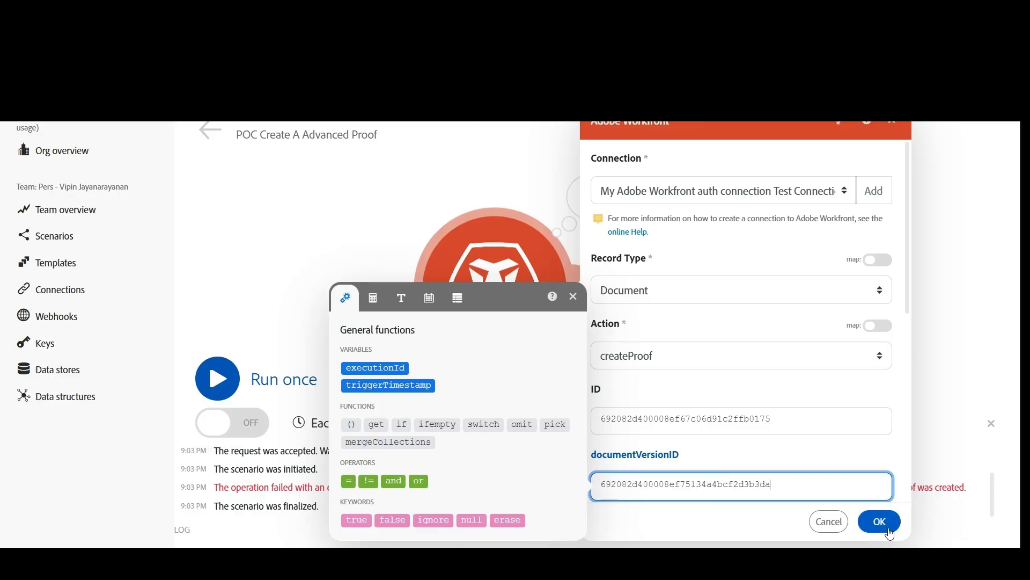
{"action": "left_click", "coordinate": [880, 522]}
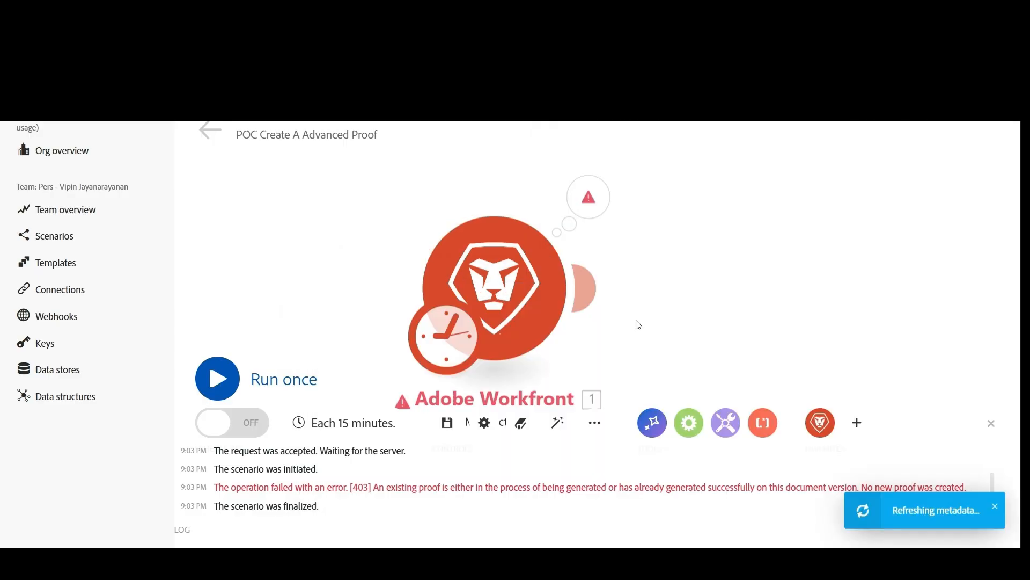
- Save the scenario and run only the Misc Action module with the Test - Copy document's IDs
{"action": "left_click", "coordinate": [448, 423]}
{"action": "right_click", "coordinate": [501, 299]}
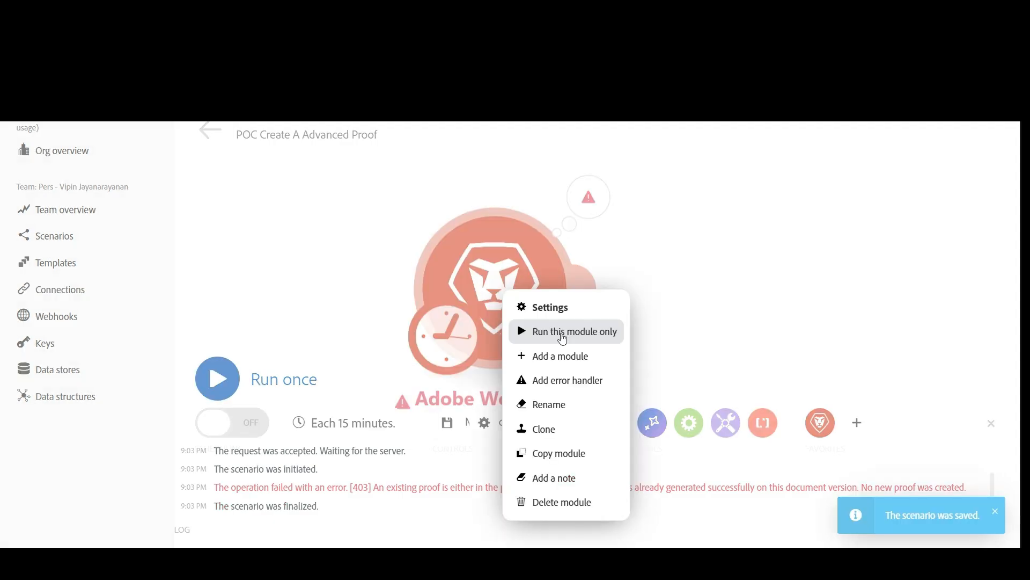
{"action": "left_click", "coordinate": [562, 337]}
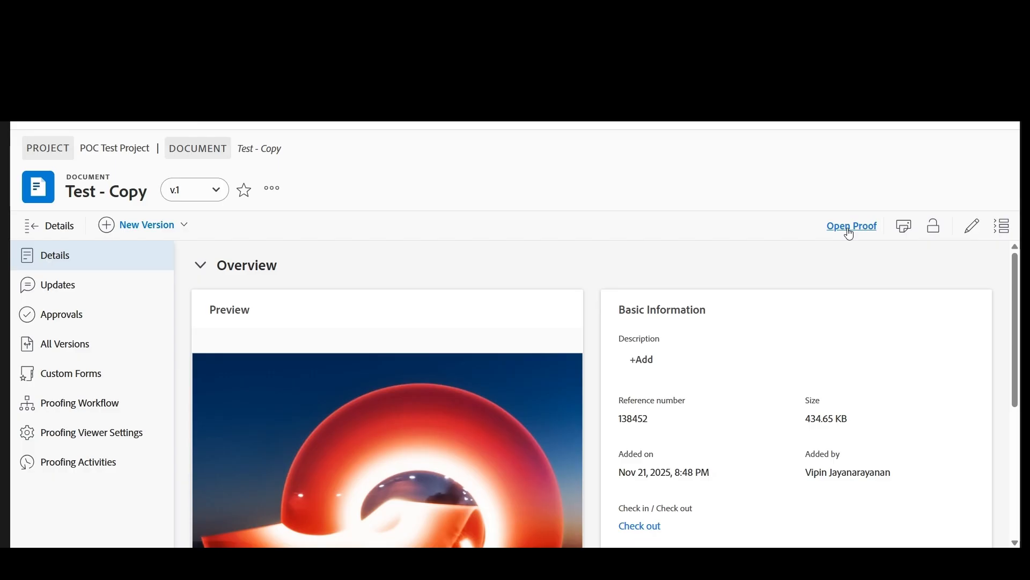
- Open the Test - Copy proof in Workfront and examine the stages, reviewers and statuses of its workflow
{"action": "left_click", "coordinate": [852, 227]}
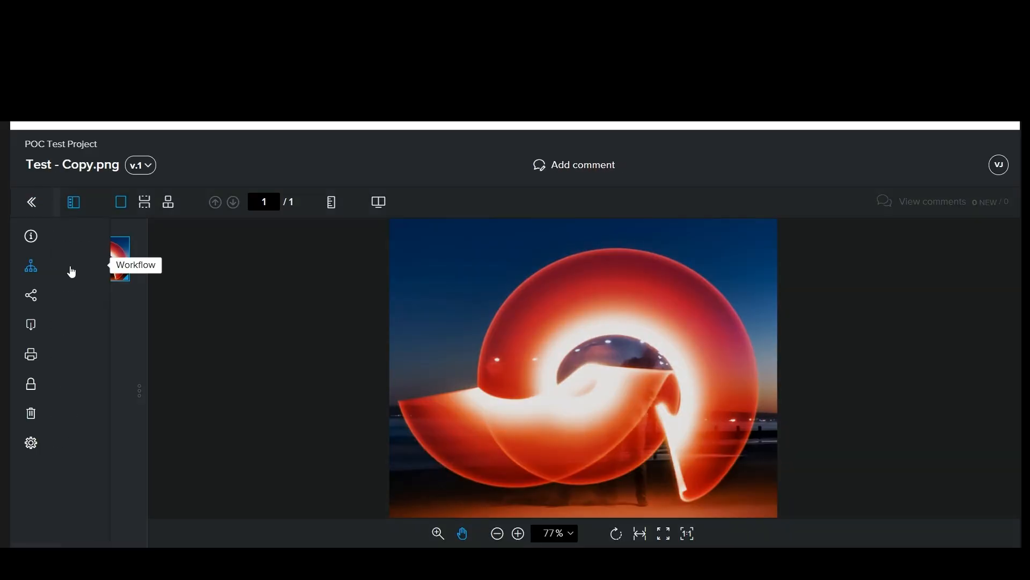
{"action": "left_click", "coordinate": [72, 272]}
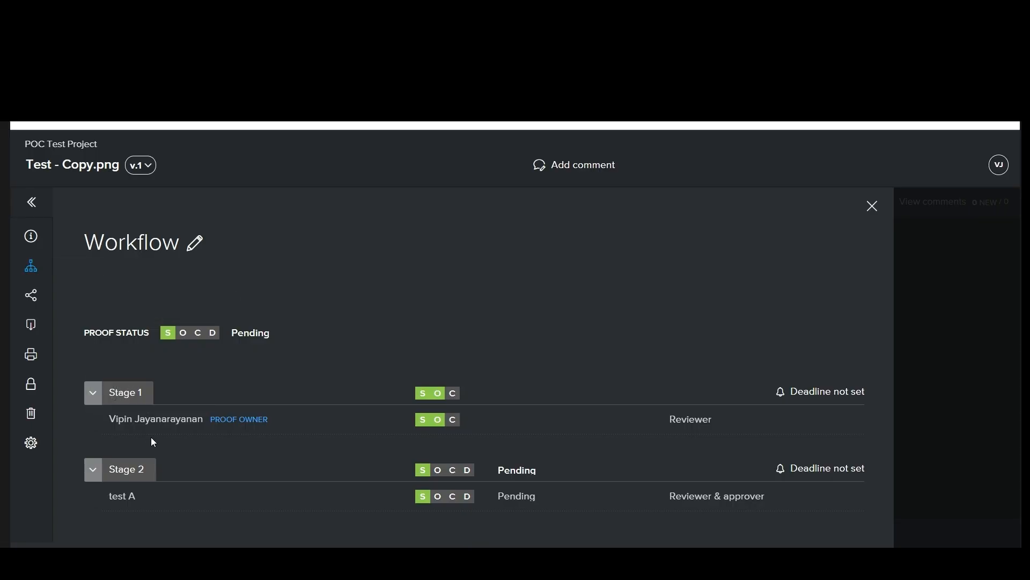
{"action": "mouse_move", "coordinate": [145, 509]}
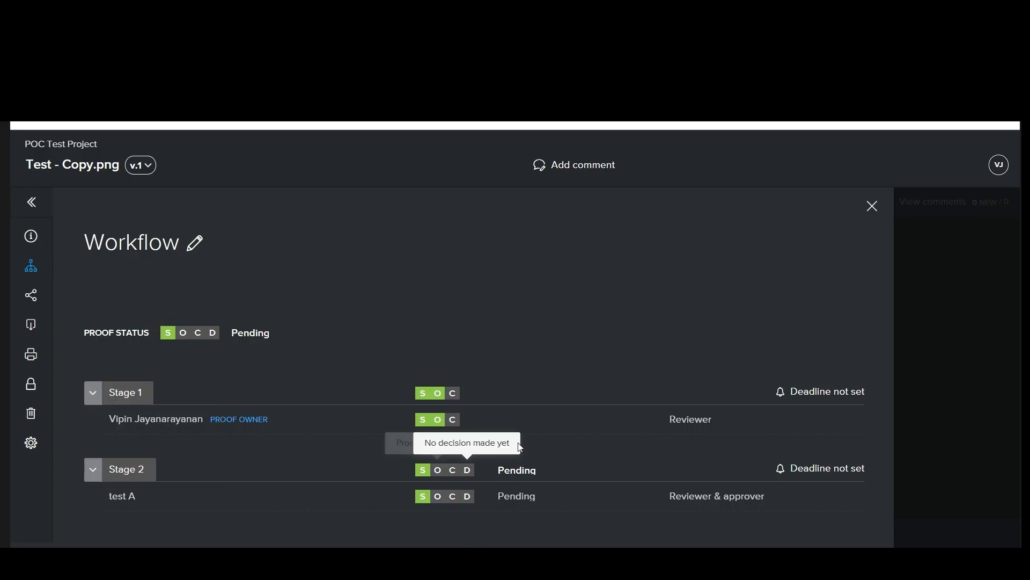
{"action": "left_click", "coordinate": [873, 207]}
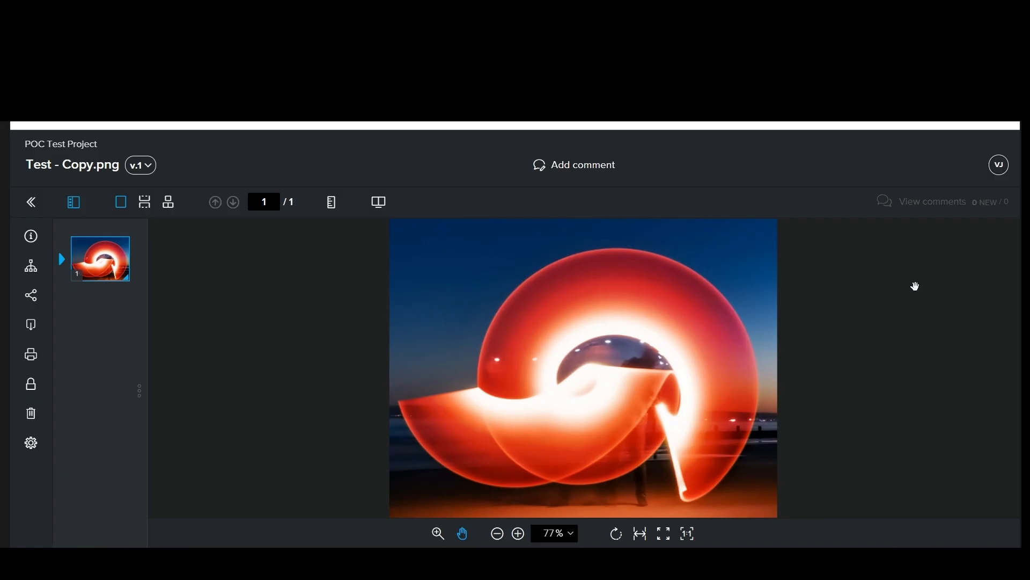